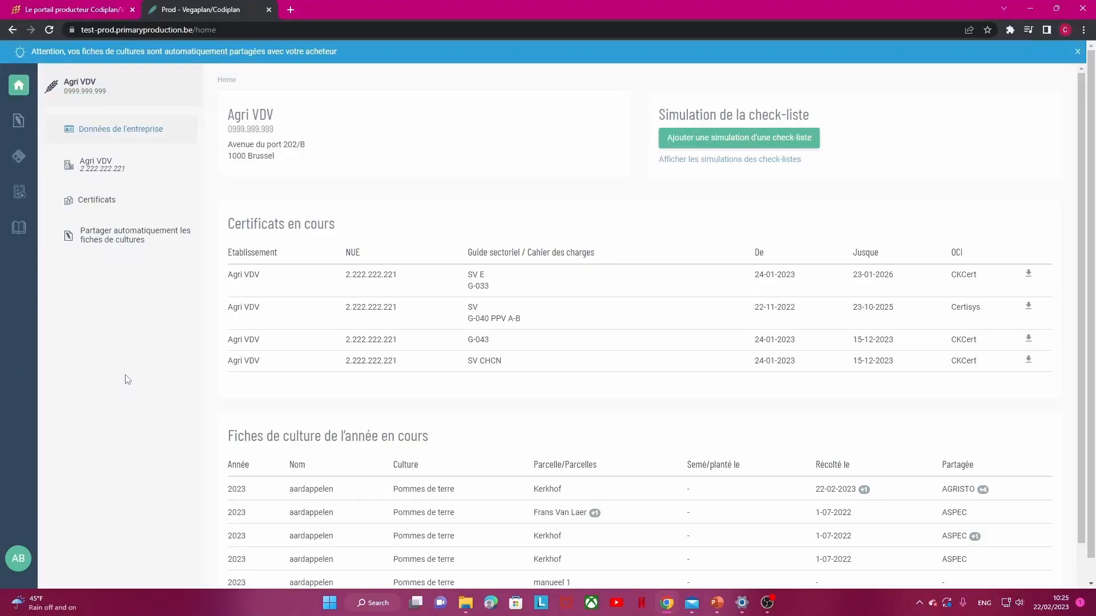
Step: Review the buyers shared on the current year's cultivation sheets and show the complete list of sheets
scroll(394, 423, down, 1)
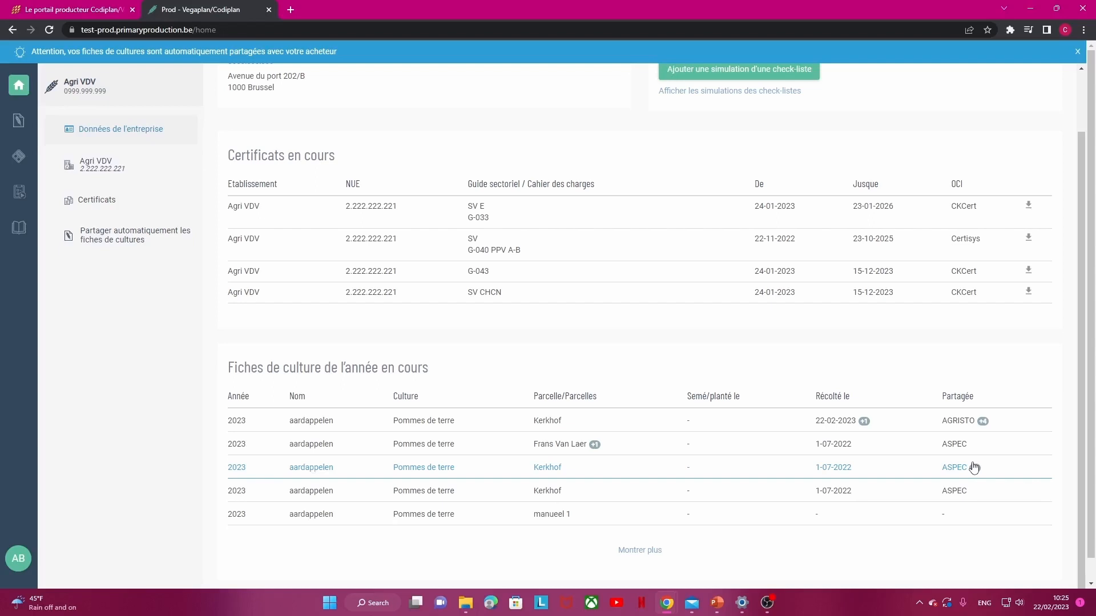
mouse_move(975, 469)
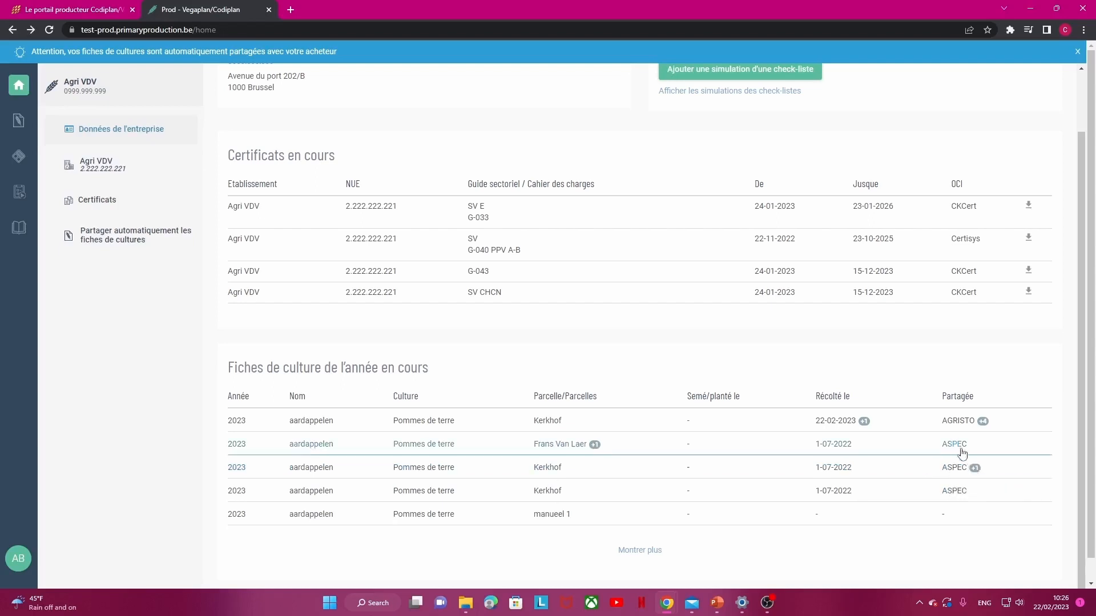
mouse_move(983, 424)
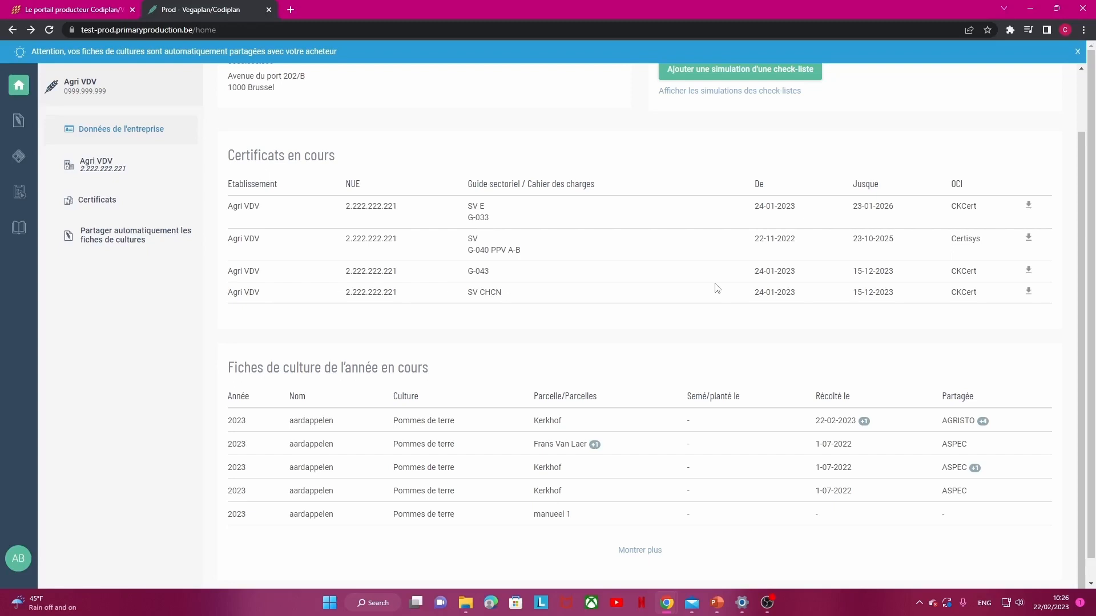
click(647, 551)
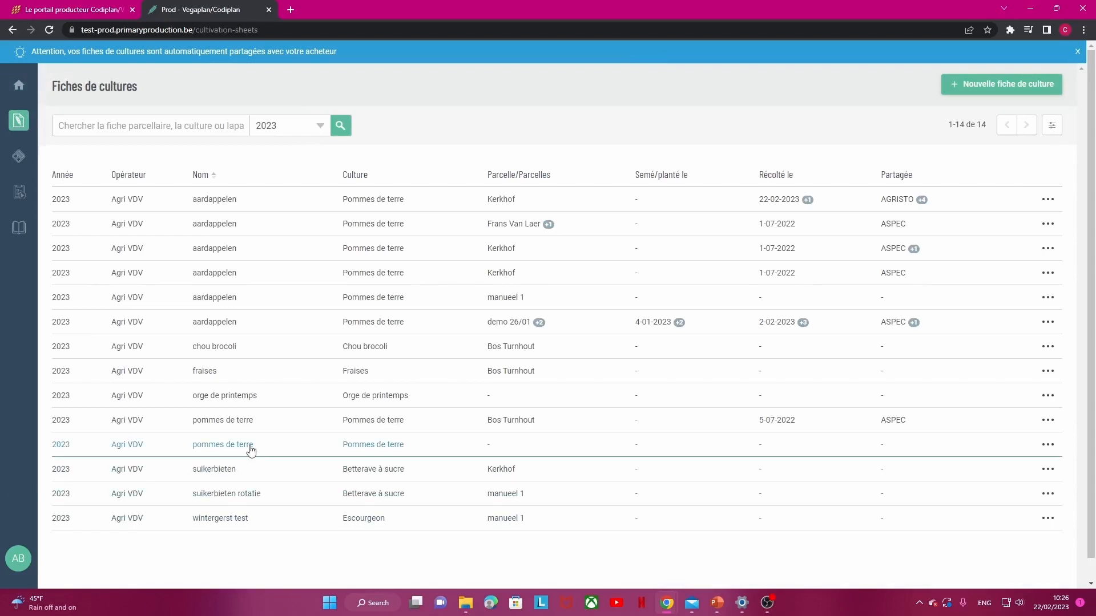
Step: Search the cultivation sheets for the year 2022
click(280, 126)
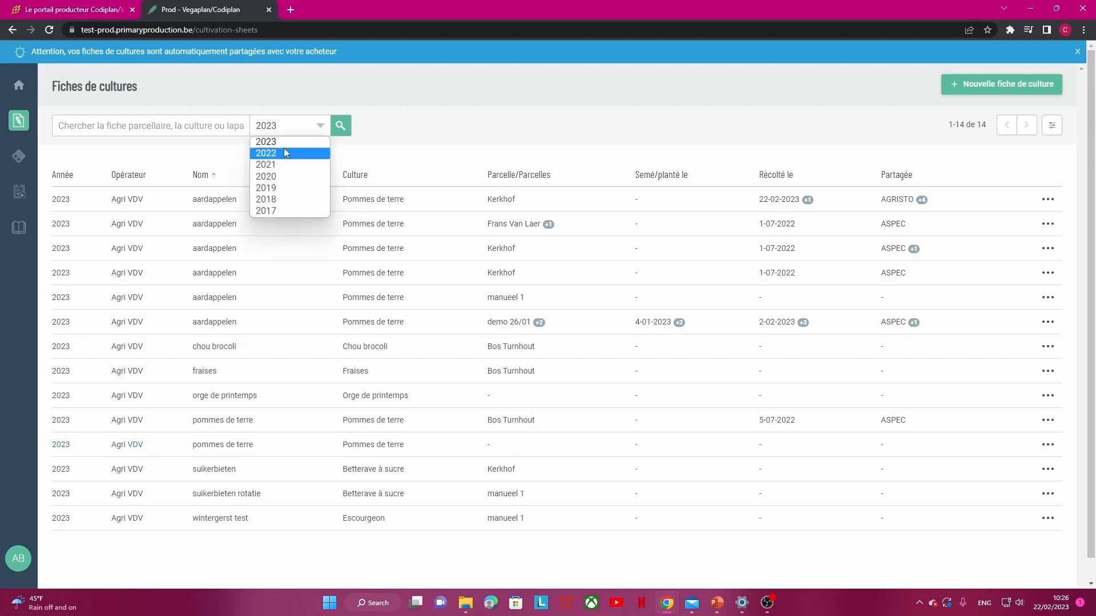
click(286, 149)
click(337, 126)
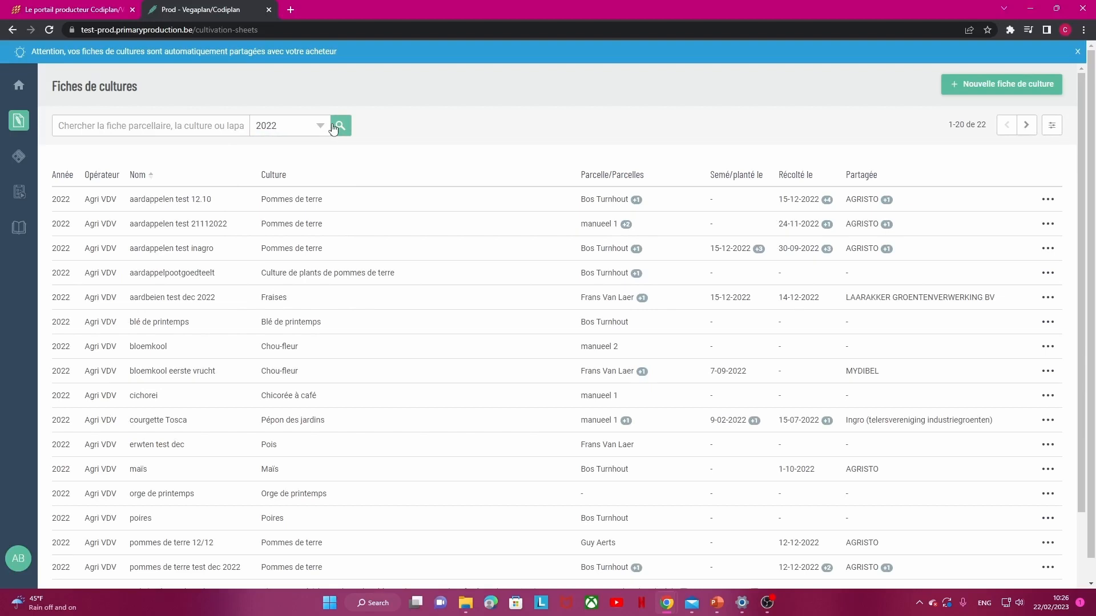
Step: In the home page's automatic cultivation sheet sharing, start adding a buyer and choose Agrafresh
click(21, 88)
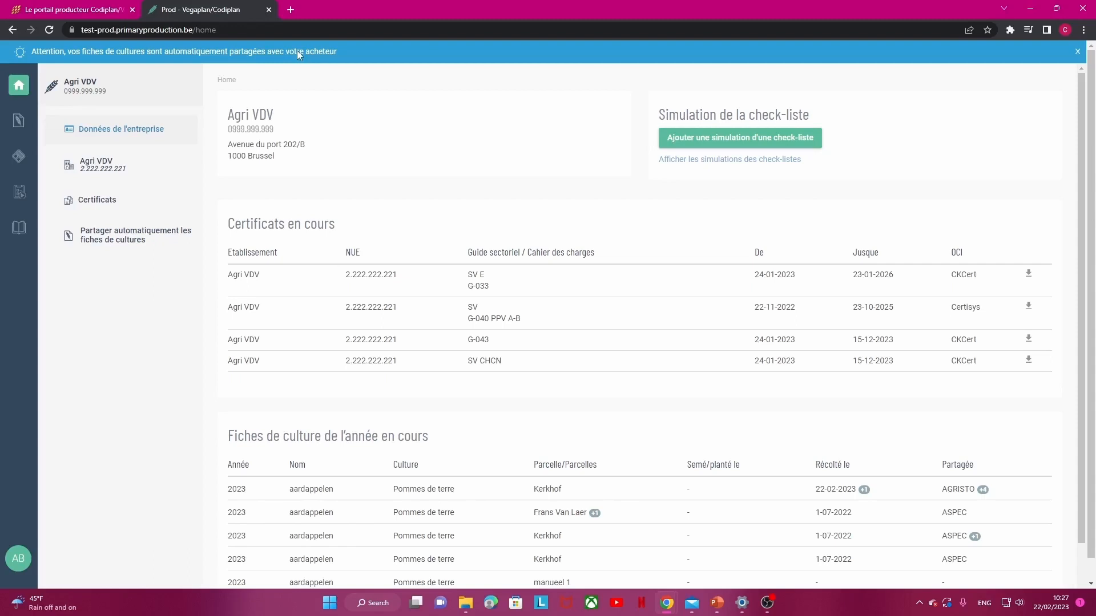
click(158, 245)
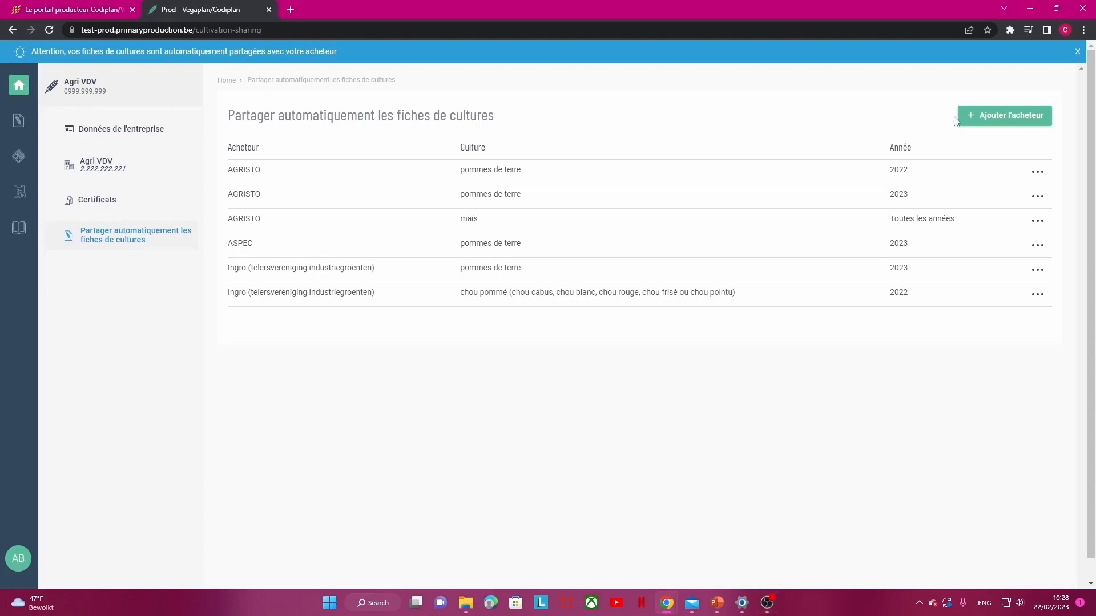
click(991, 123)
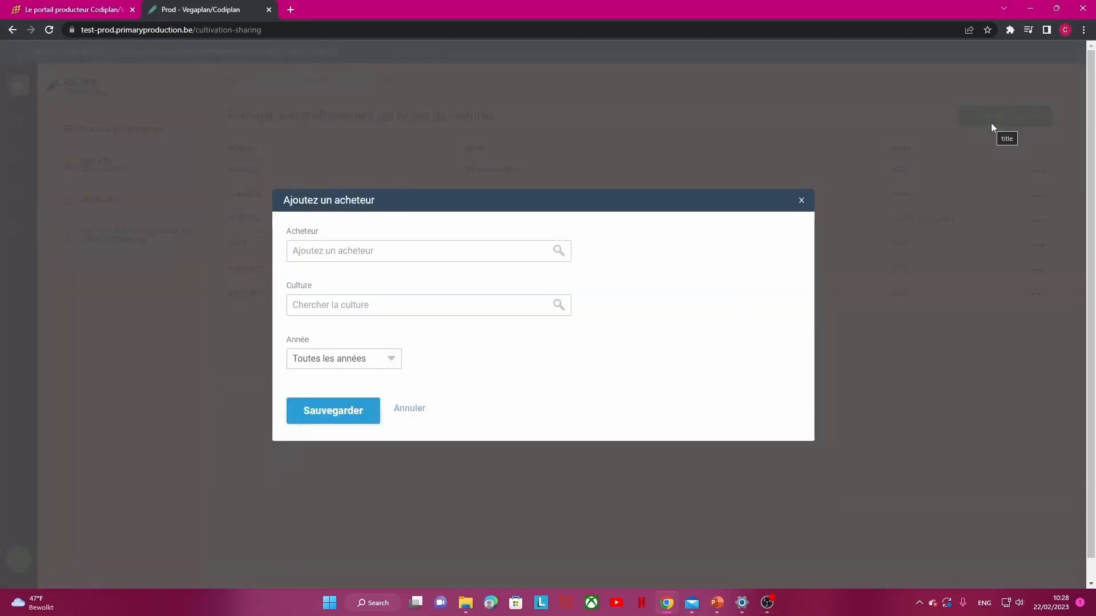
click(340, 250)
text(ag)
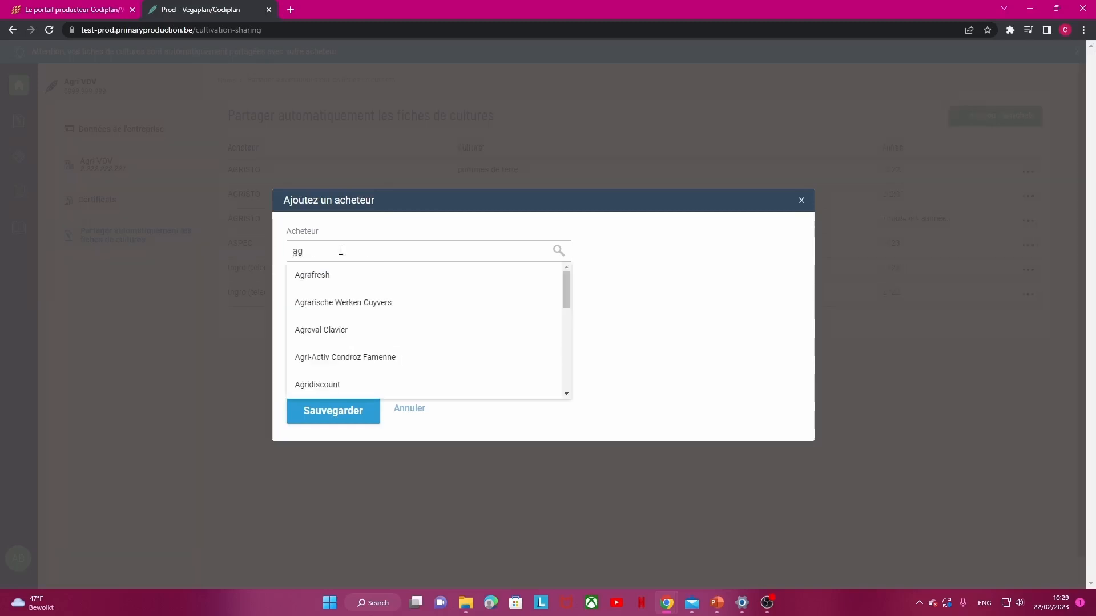
click(348, 278)
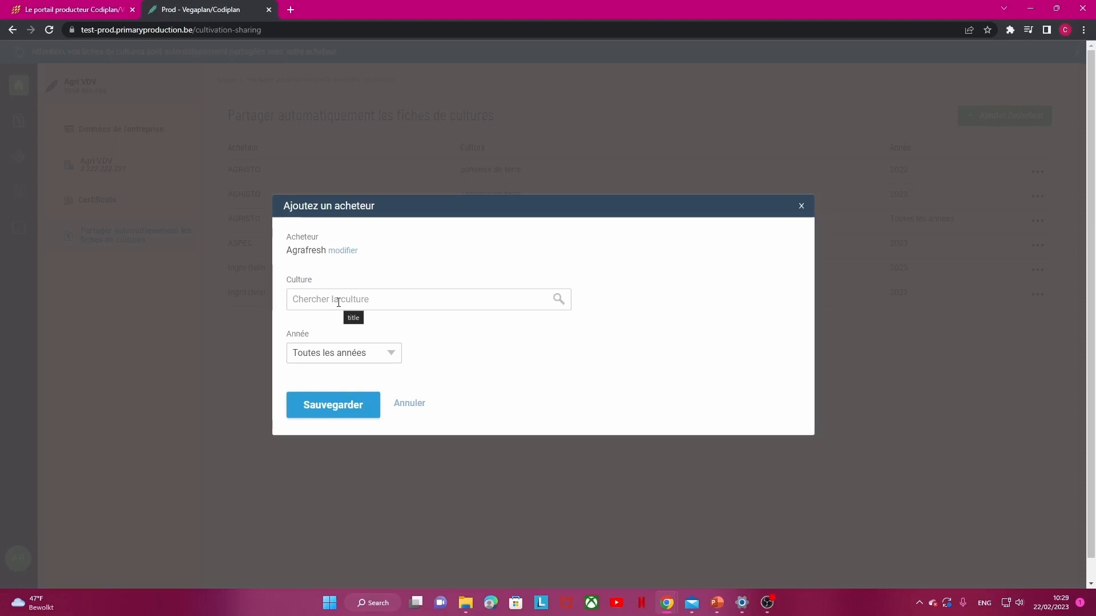
Step: Set the culture to fraises for Agrafresh, keep the year on Toutes les années, and save the buyer
click(338, 303)
text(fra)
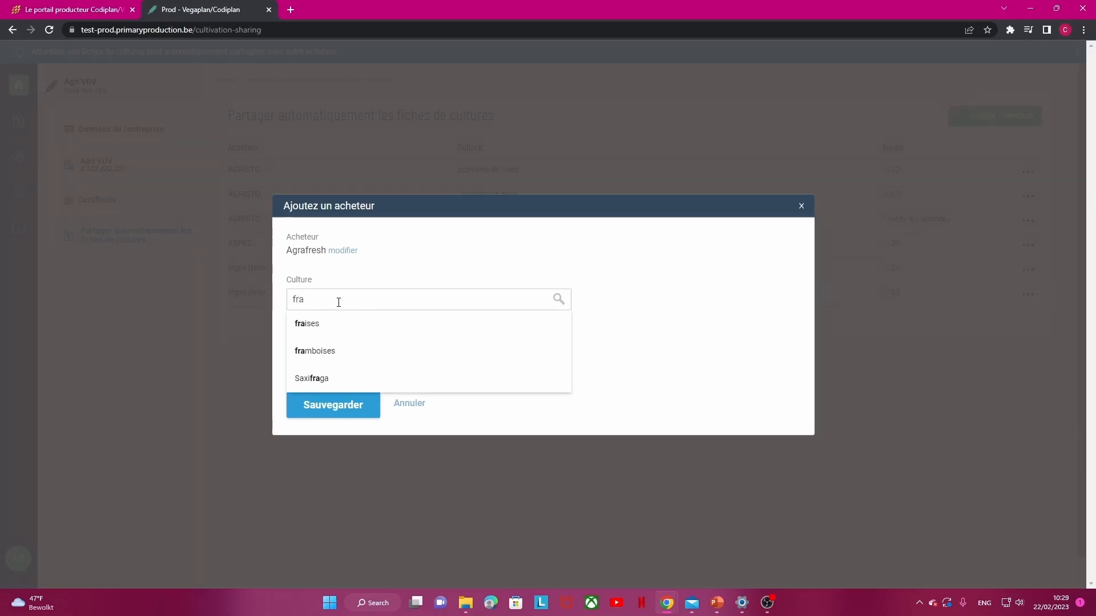
click(348, 326)
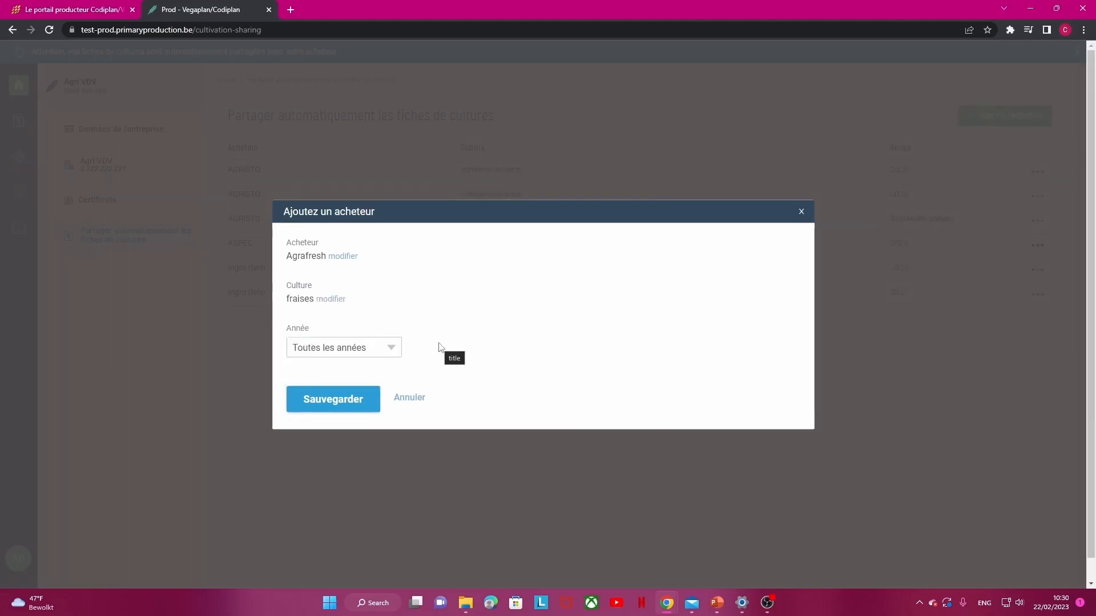
click(361, 351)
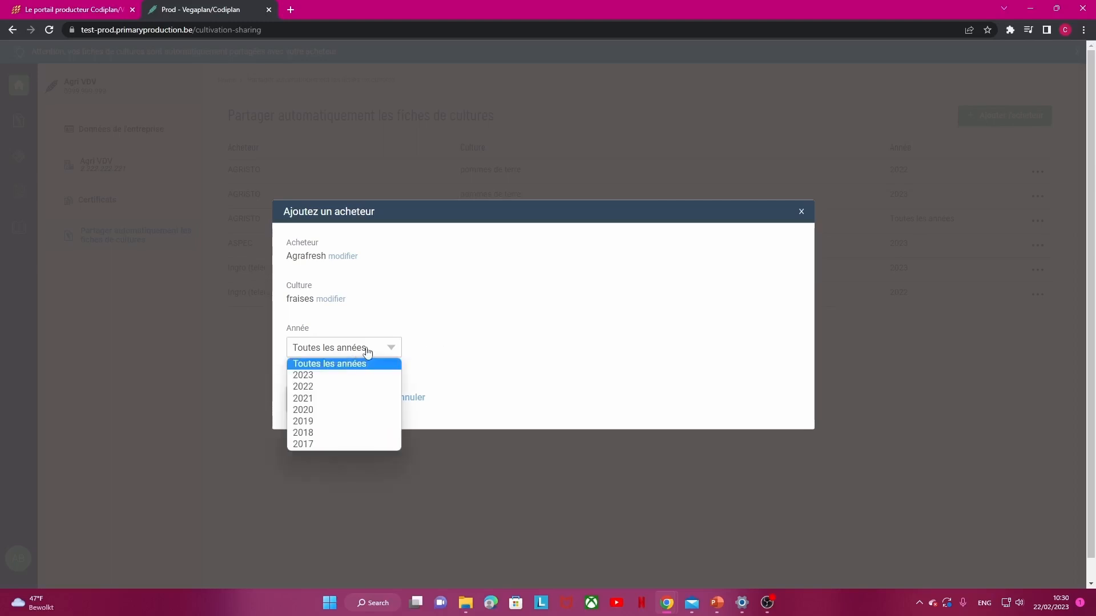
click(367, 352)
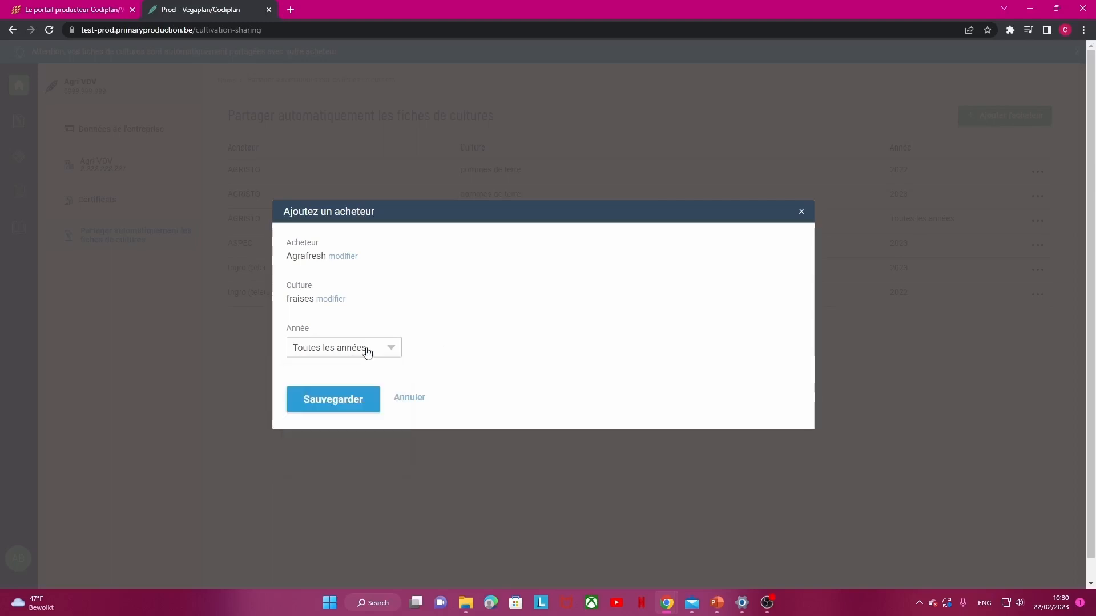
click(362, 402)
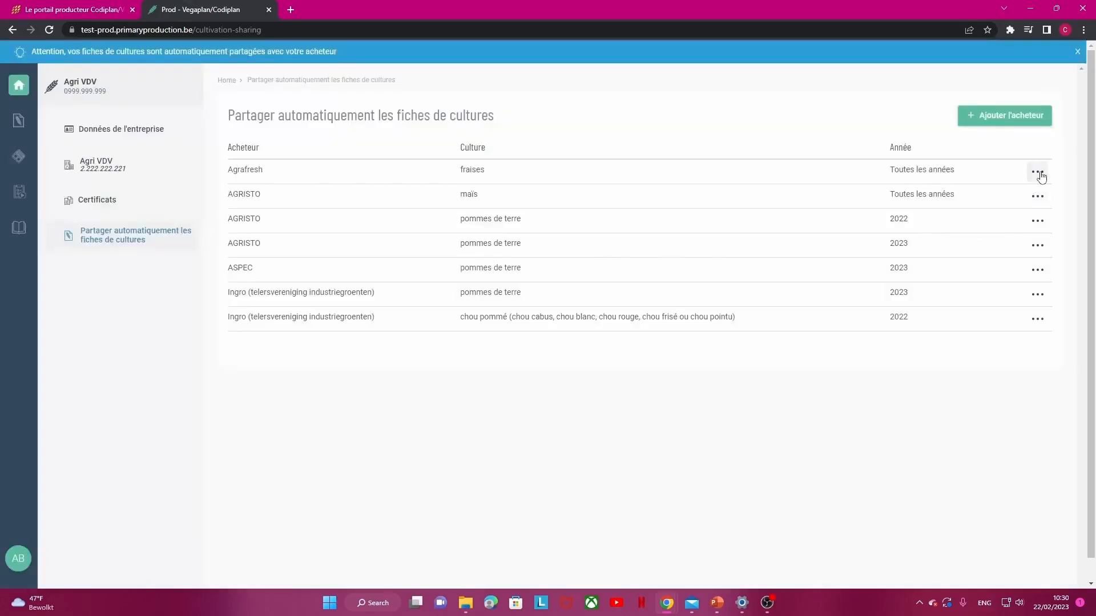
Step: Delete the Agrafresh buyer from the automatic sharing list and dismiss the confirmation
click(1037, 171)
click(1034, 219)
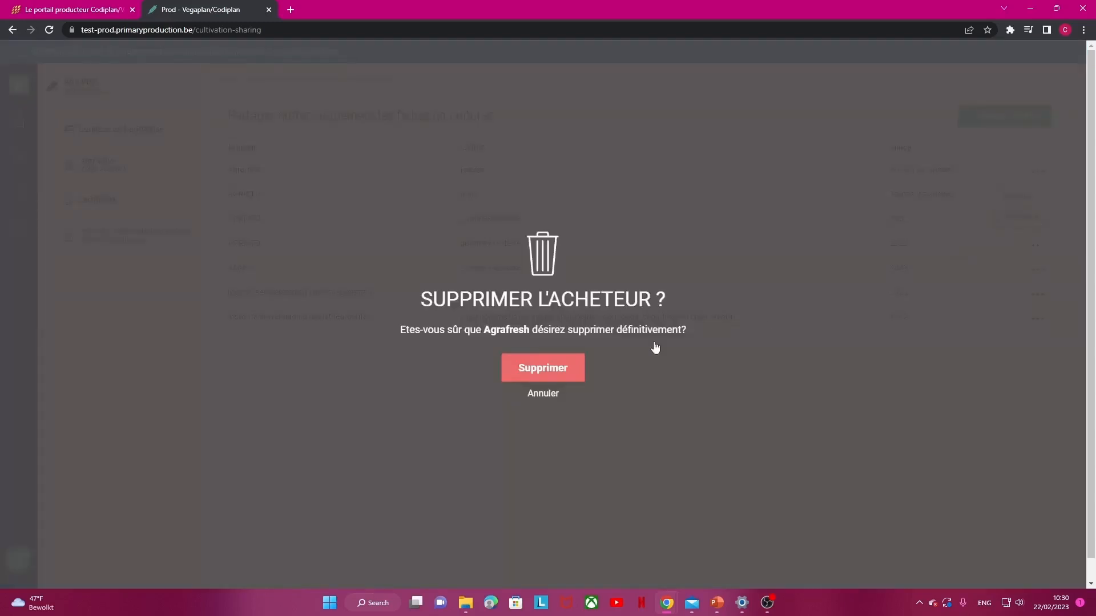
click(513, 369)
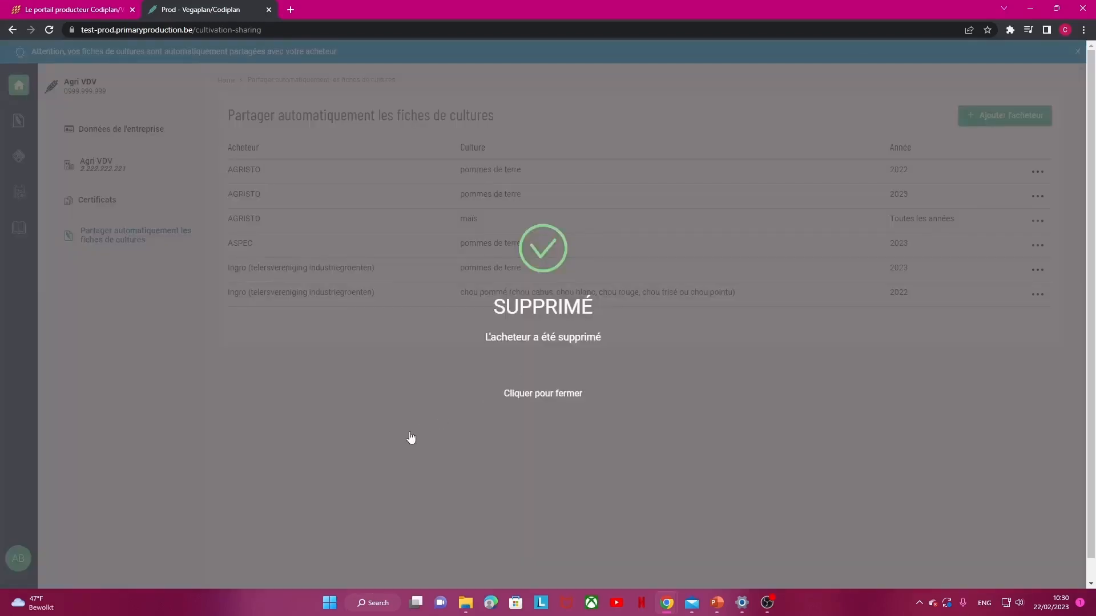
click(410, 440)
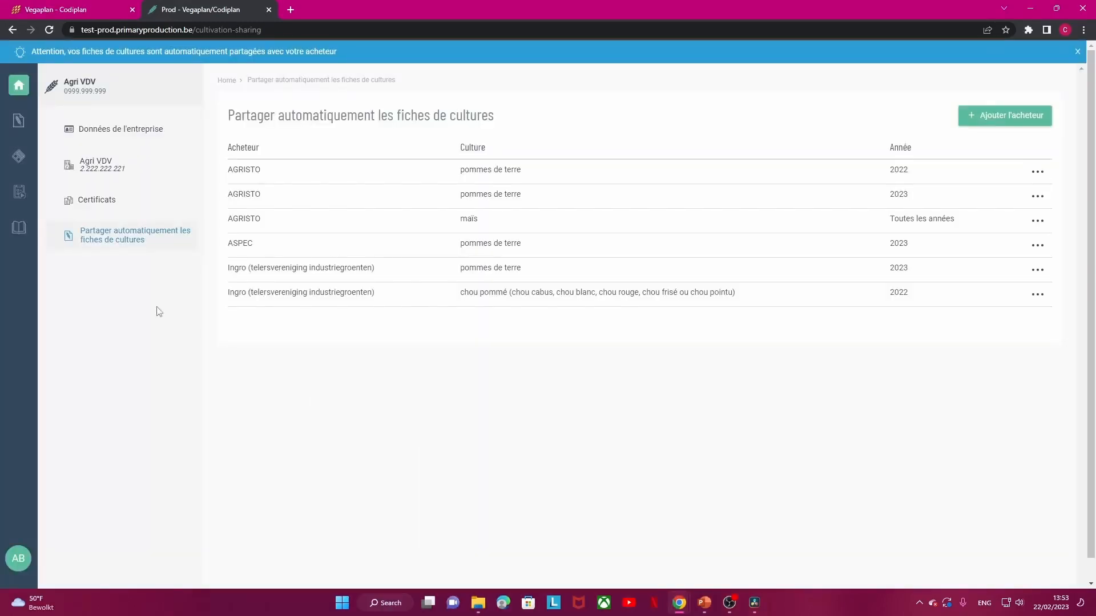
Step: Start a new parcel from the parcels overview
click(18, 164)
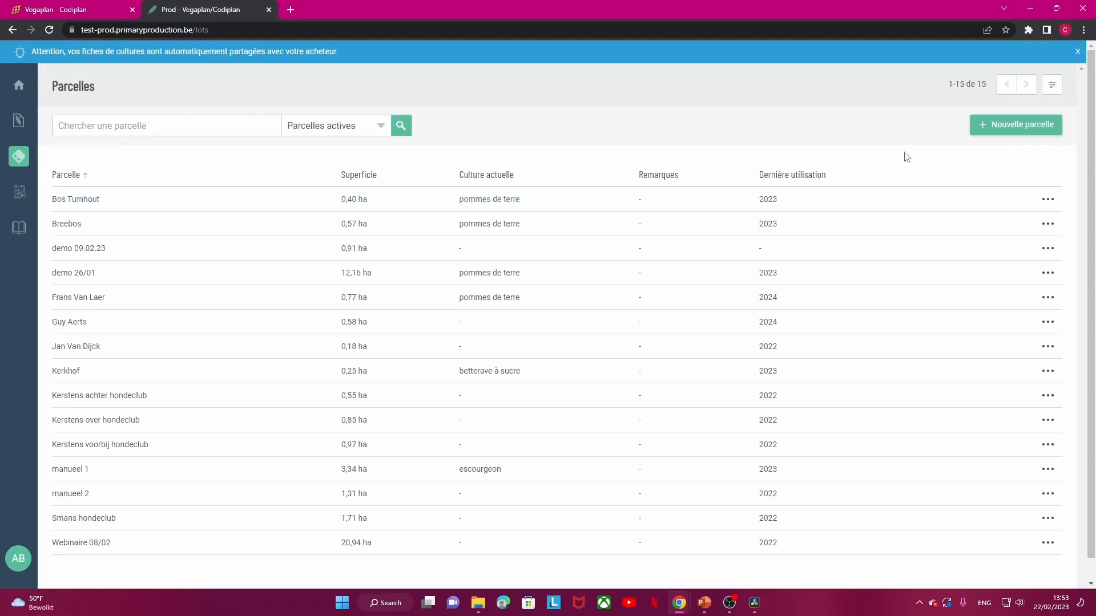
click(1016, 129)
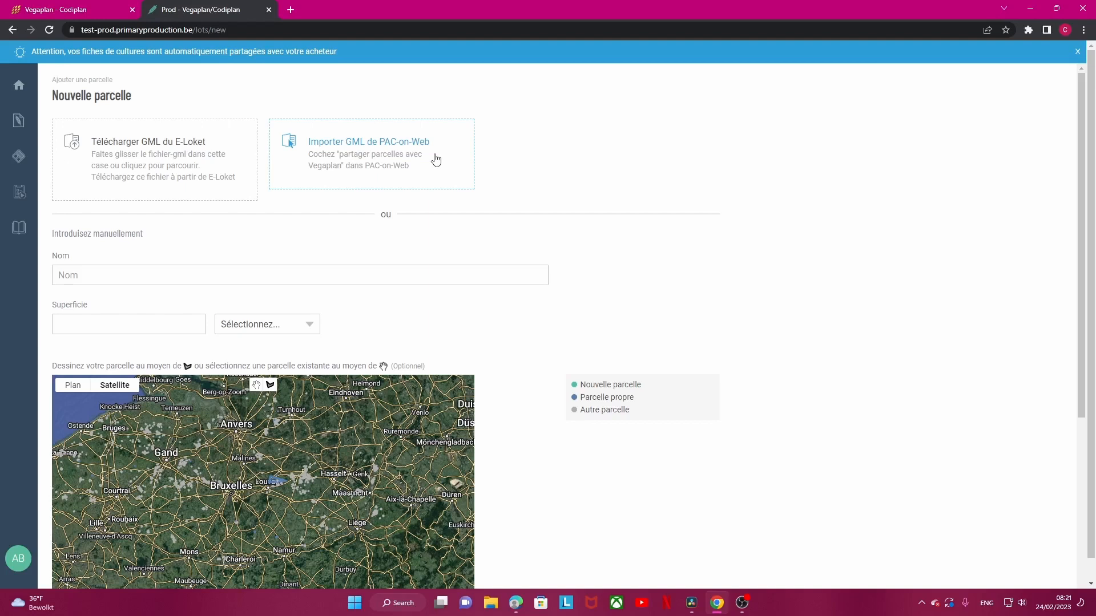
Step: Try importing parcels from the complete E-Loket GML file, review the existing parcels and those to take over, and cancel the import
click(172, 141)
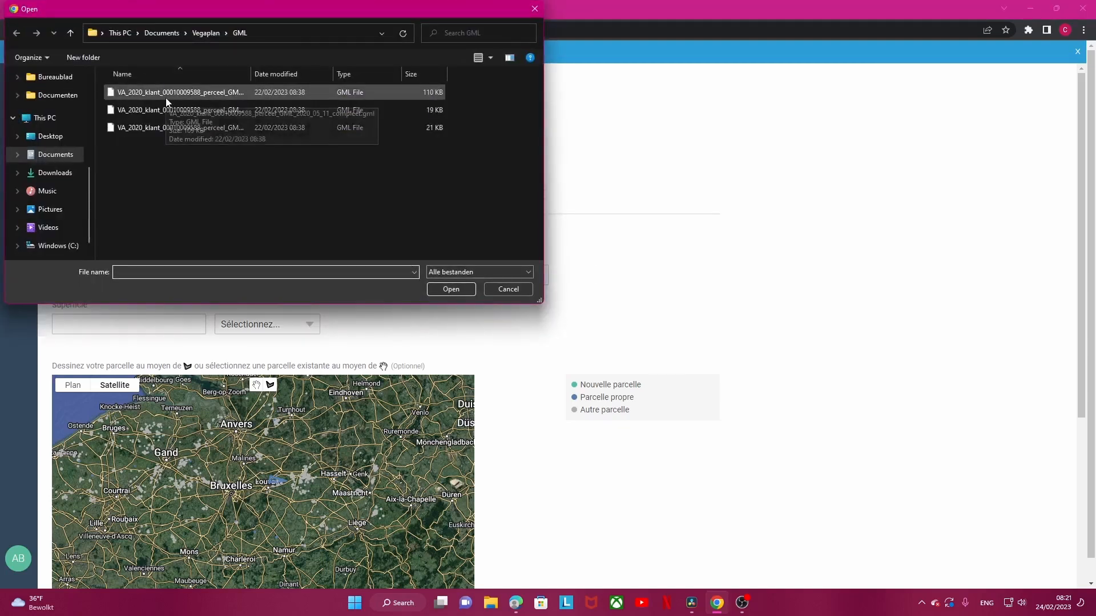
double_click(165, 98)
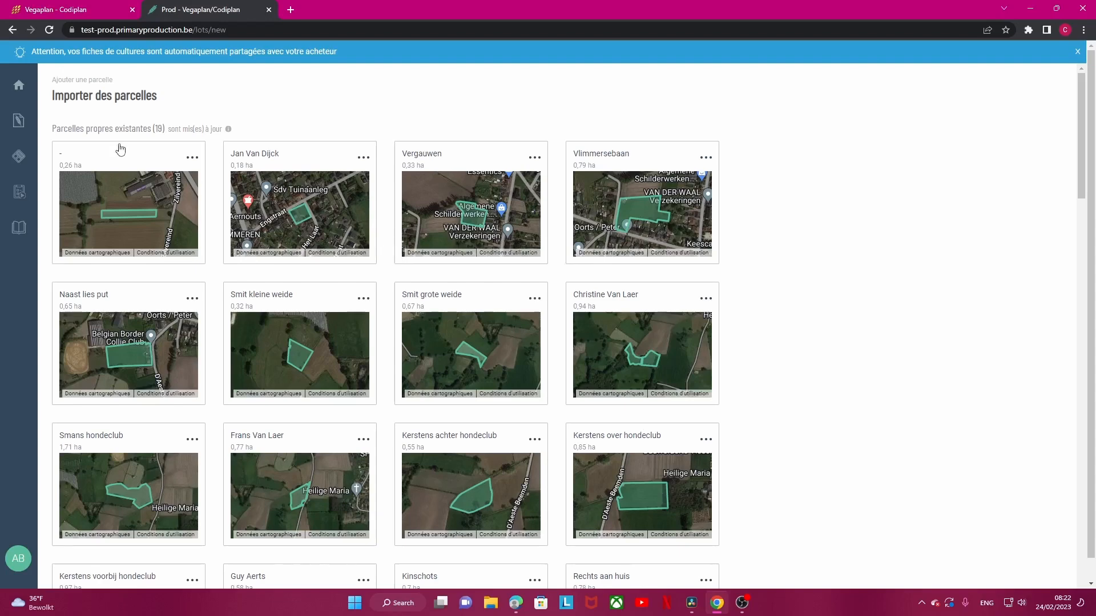
scroll(164, 139, down, 3)
scroll(164, 139, down, 9)
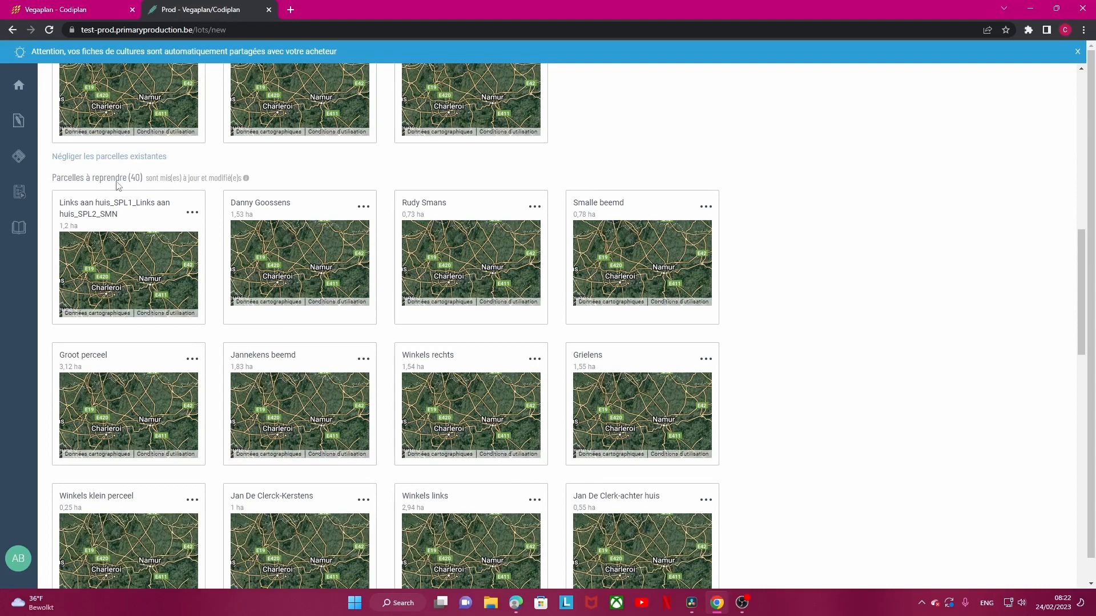
scroll(117, 177, down, 3)
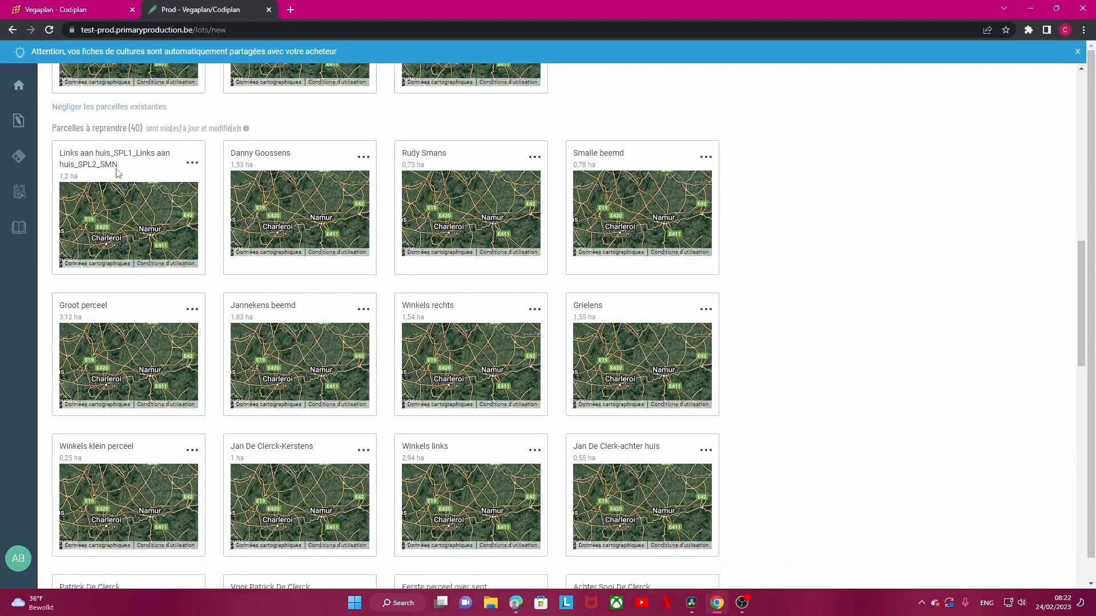
scroll(117, 172, down, 15)
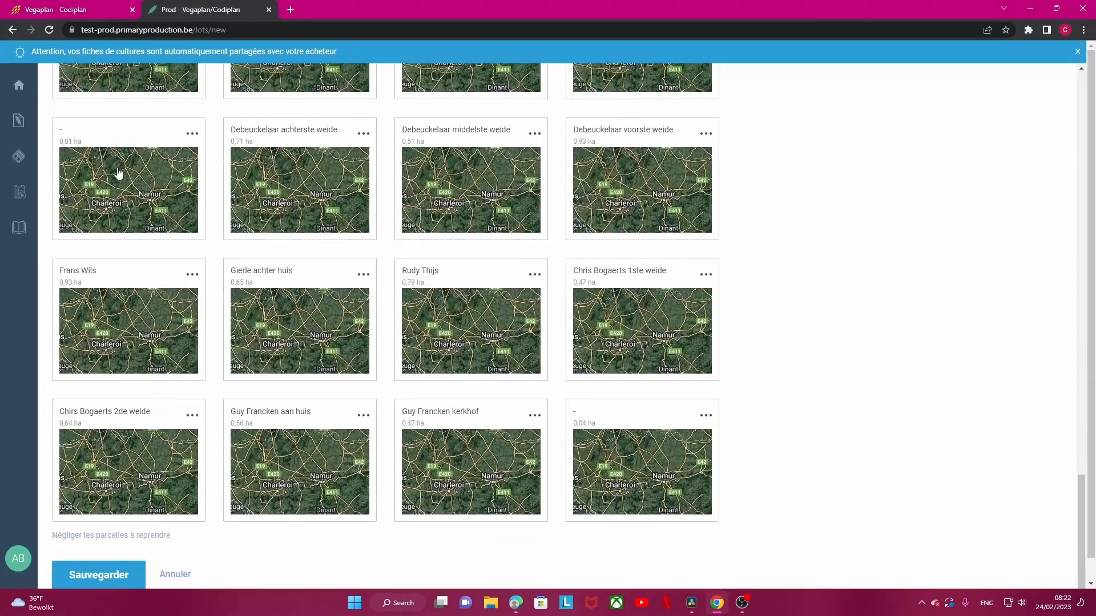
click(173, 567)
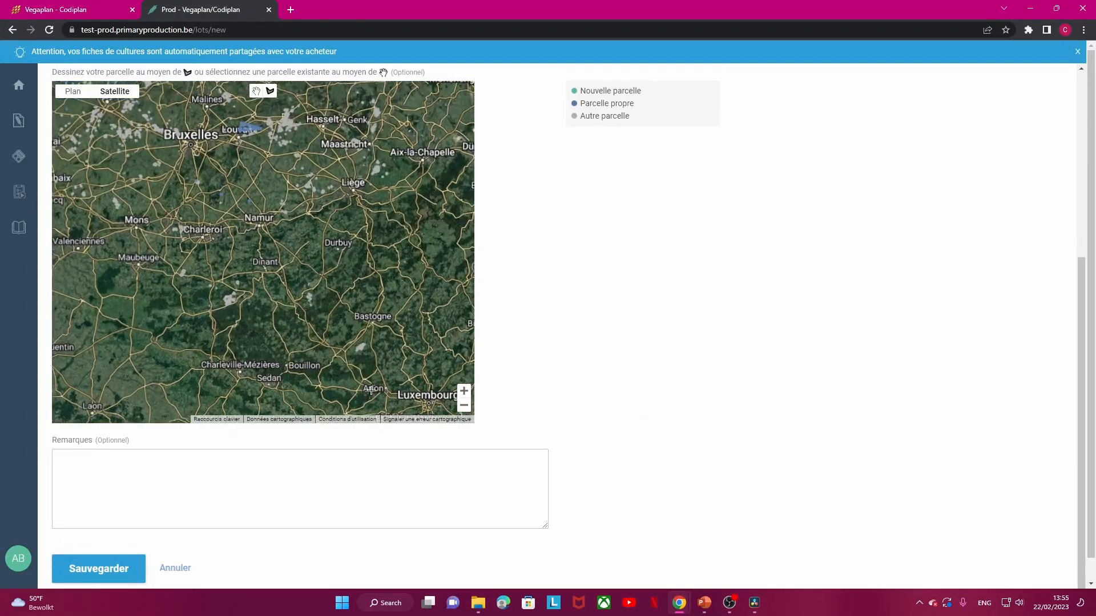
Step: Draw a four-cornered parcel of about 1.45 ha over the bare field beside Rue du Serpont near Libramont-Chevigny
scroll(371, 390, up, 2)
scroll(545, 343, down, 1)
scroll(574, 311, up, 3)
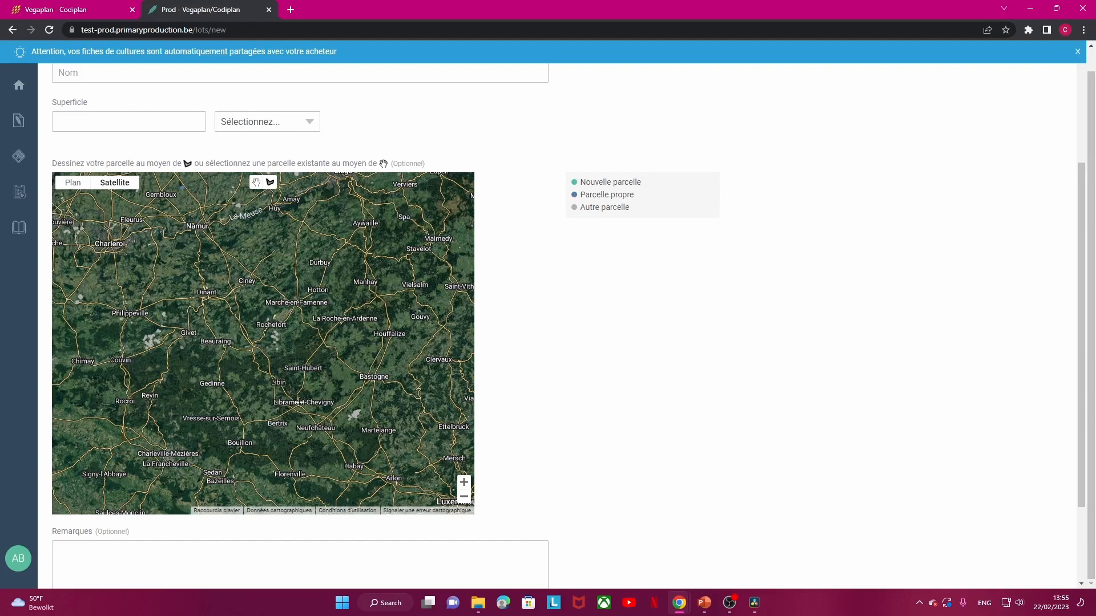
scroll(299, 402, up, 6)
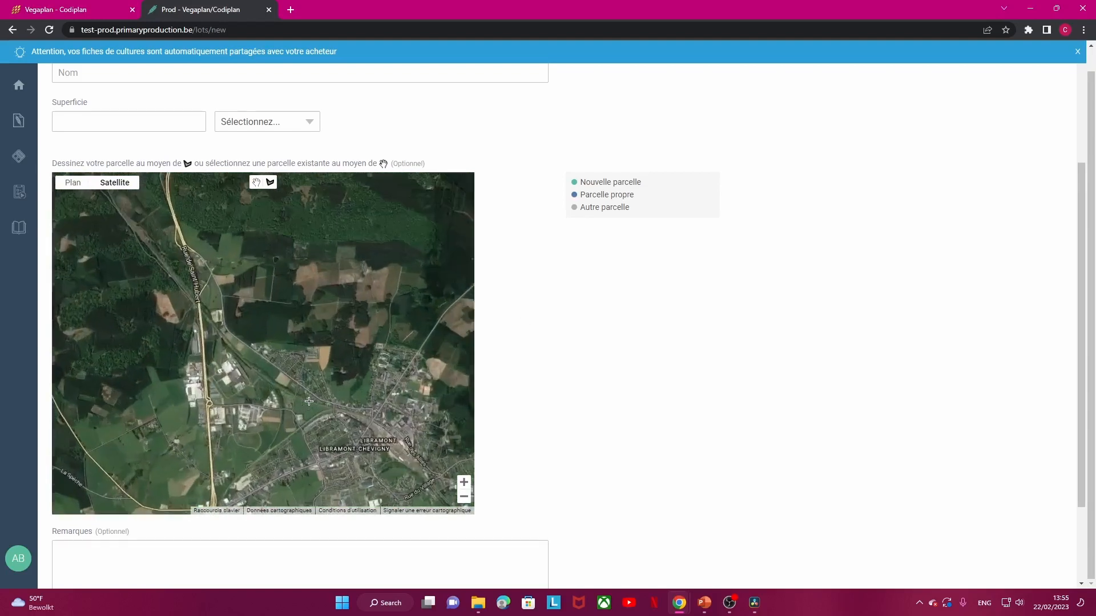
scroll(309, 402, up, 5)
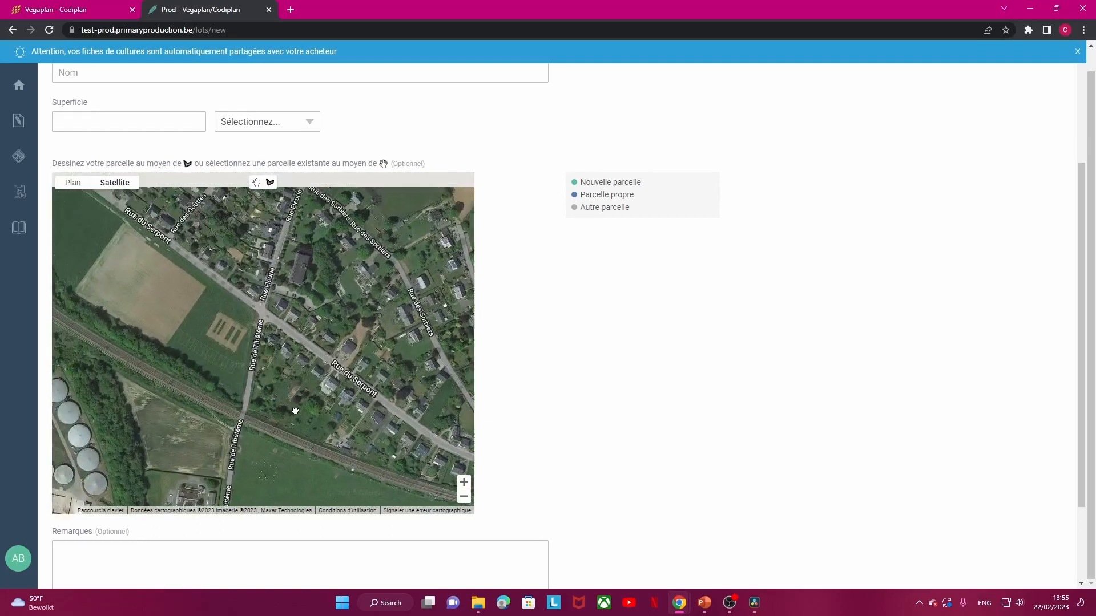
click(272, 190)
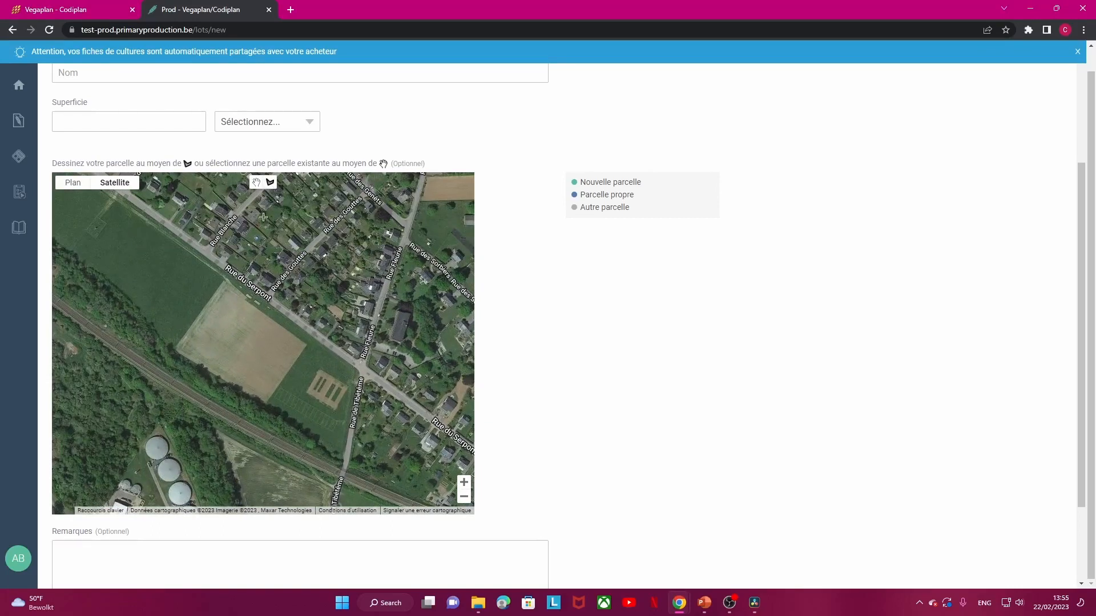
click(175, 348)
click(224, 282)
click(306, 344)
click(265, 401)
click(175, 349)
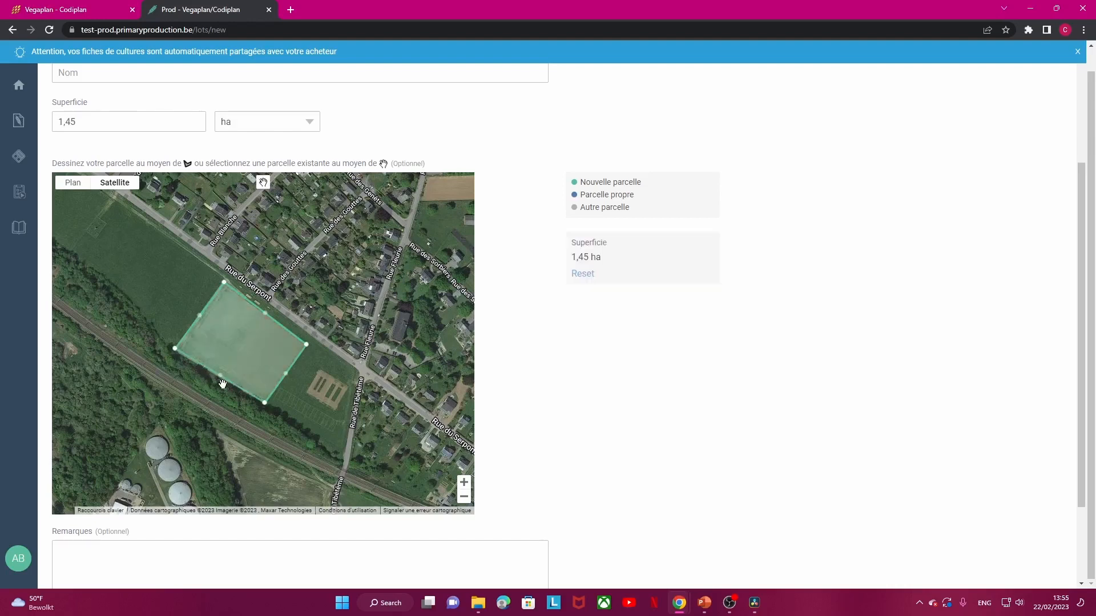
drag(607, 260, 569, 263)
click(545, 278)
Step: Select the existing grey parcel of about 9 ha just southeast of Omezée on the satellite map as the new parcel's outline
scroll(355, 292, down, 5)
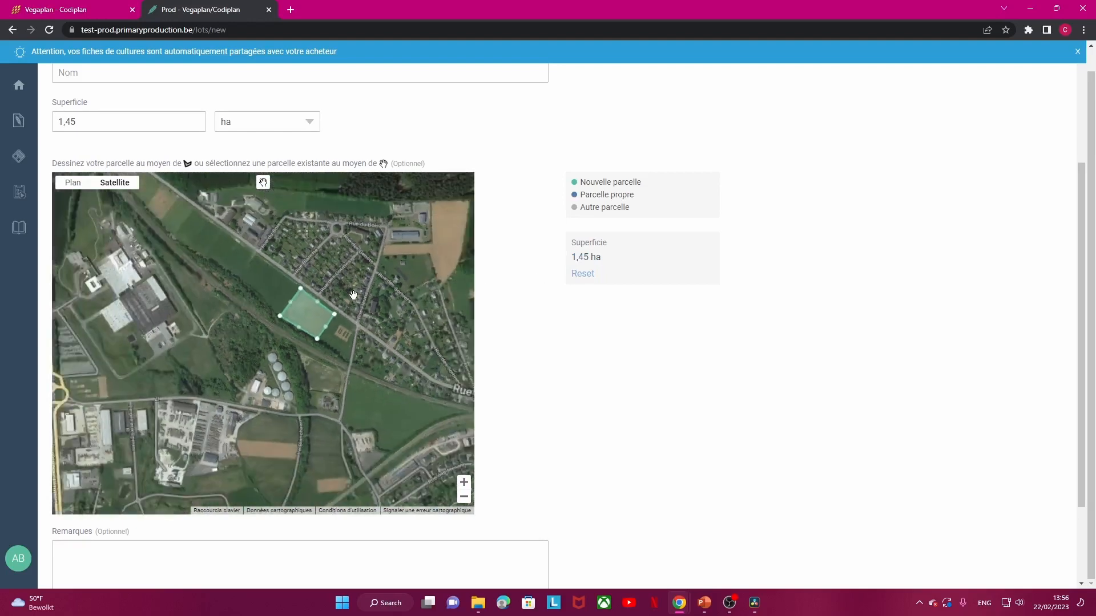
scroll(354, 300, down, 3)
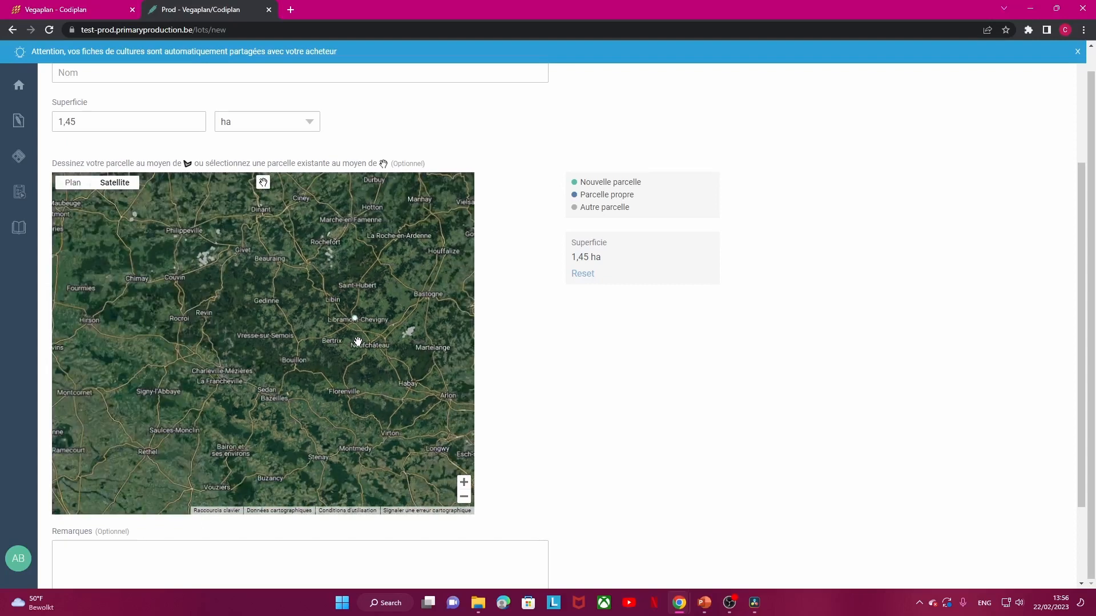
drag(375, 270, 378, 398)
scroll(239, 260, up, 3)
scroll(252, 223, up, 3)
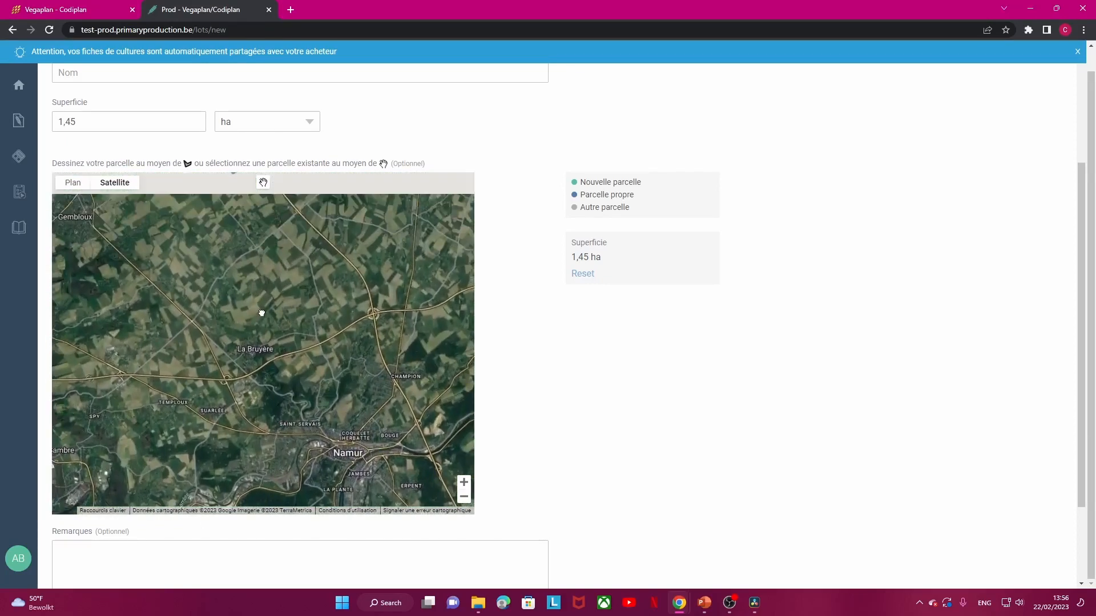
scroll(296, 306, up, 2)
scroll(345, 420, down, 2)
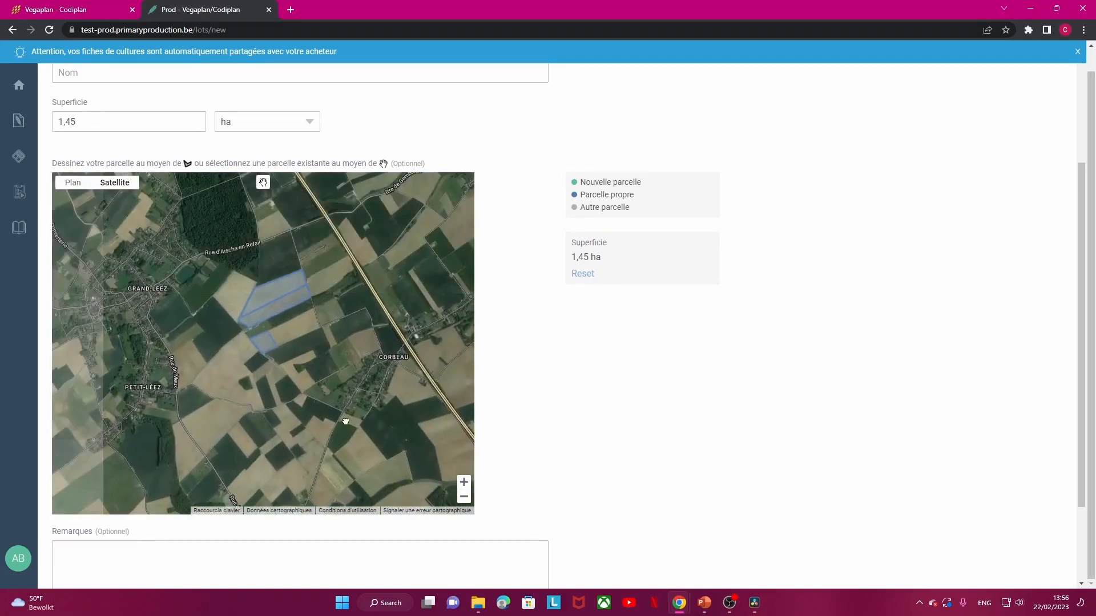
scroll(335, 379, down, 2)
scroll(337, 377, down, 1)
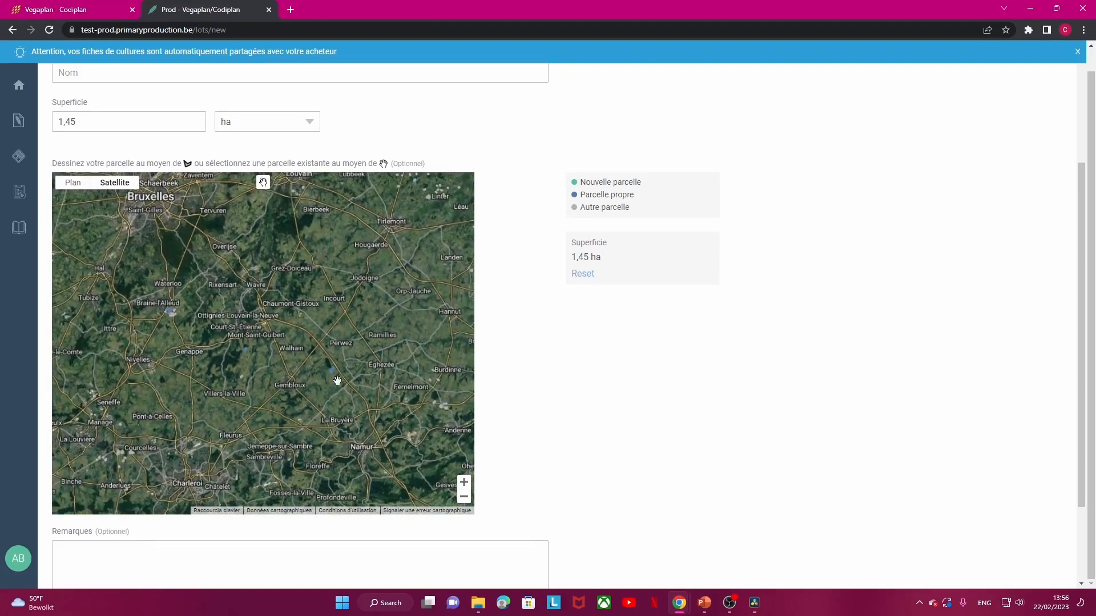
drag(352, 406, 310, 212)
scroll(299, 315, up, 5)
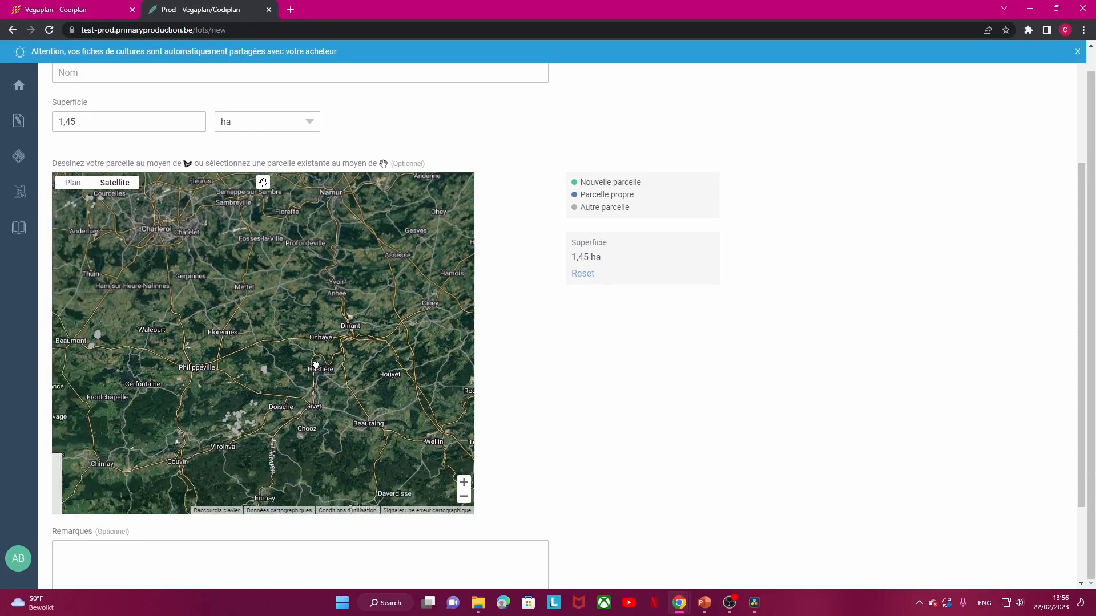
scroll(285, 283, up, 2)
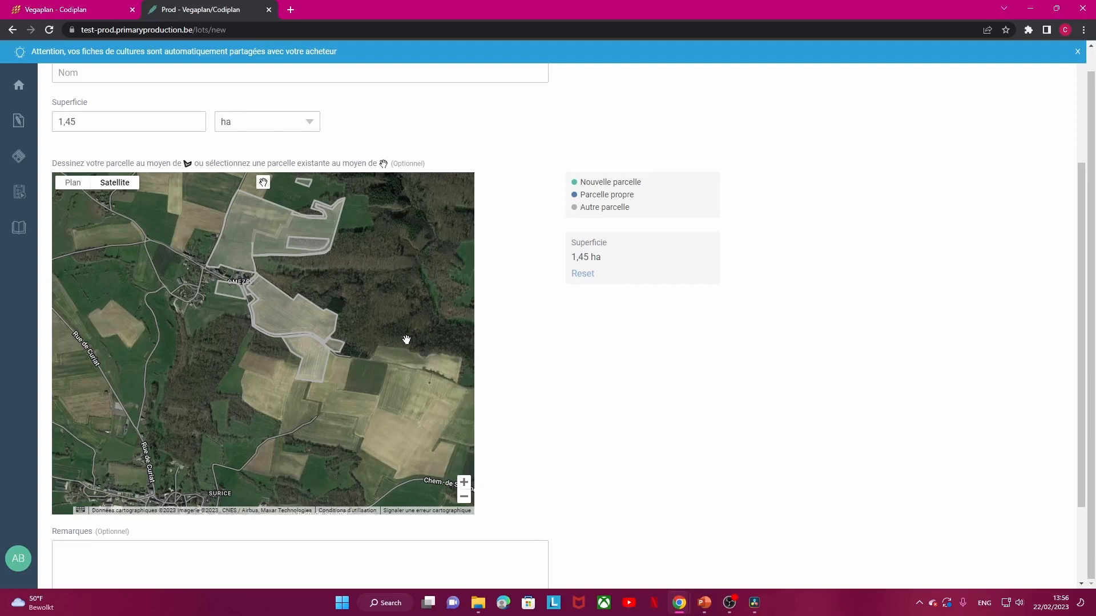
click(297, 326)
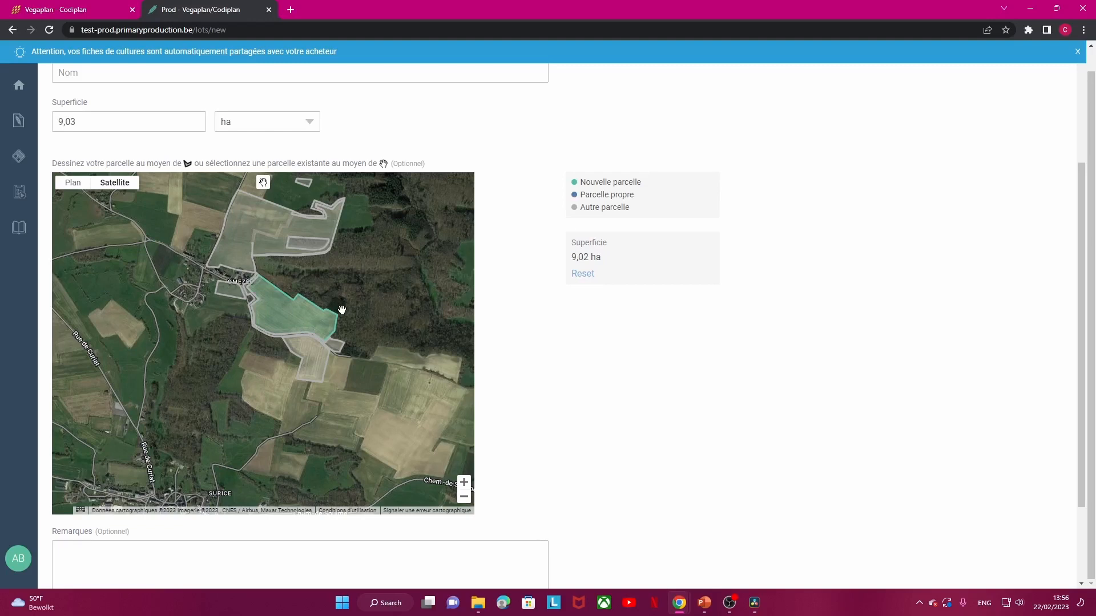
scroll(335, 300, up, 1)
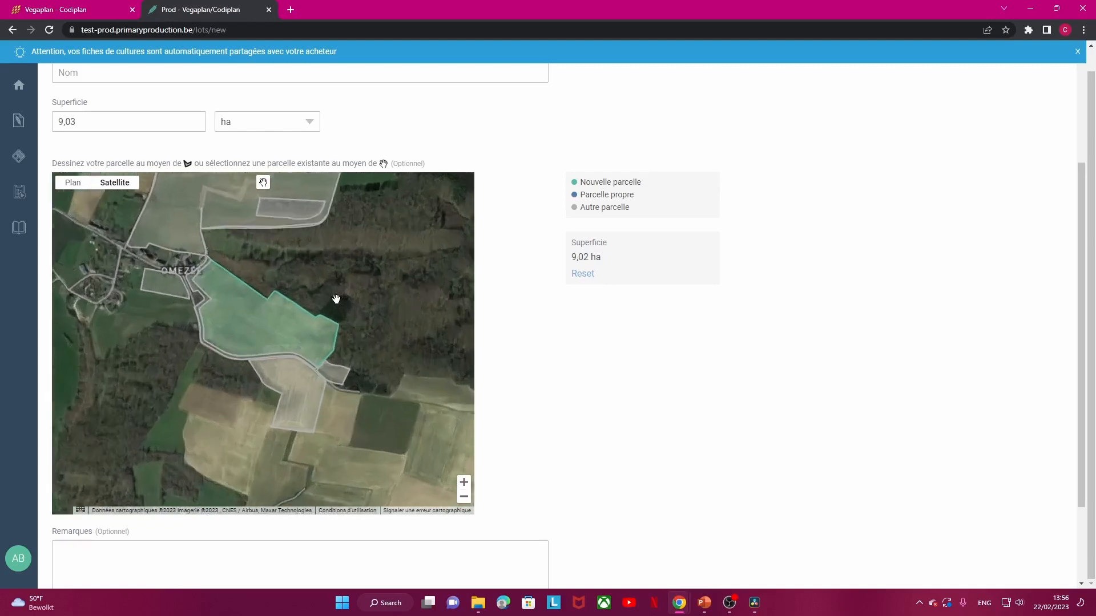
Step: Name the new parcel "parcelle 3", save it, and dismiss the confirmation
scroll(434, 134, up, 2)
click(340, 181)
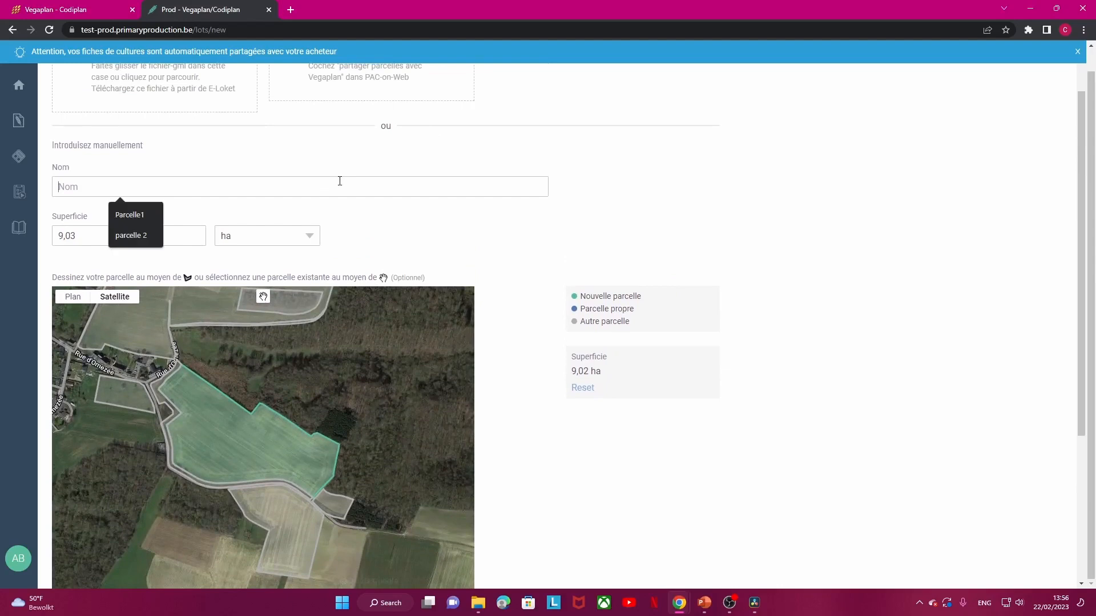
text(parcelle 3)
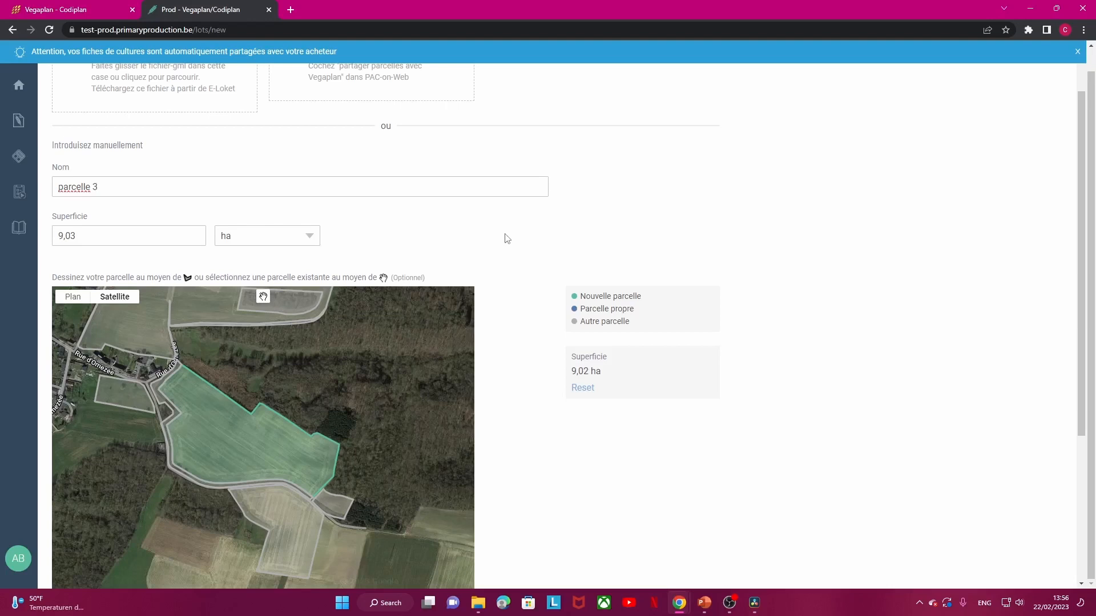
scroll(507, 228, down, 4)
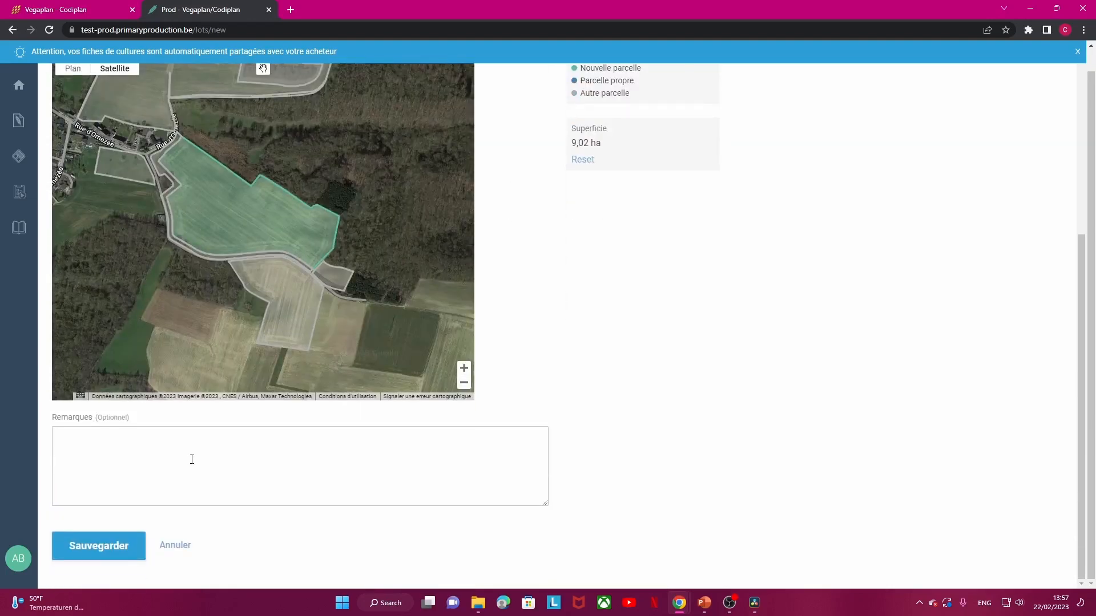
click(125, 546)
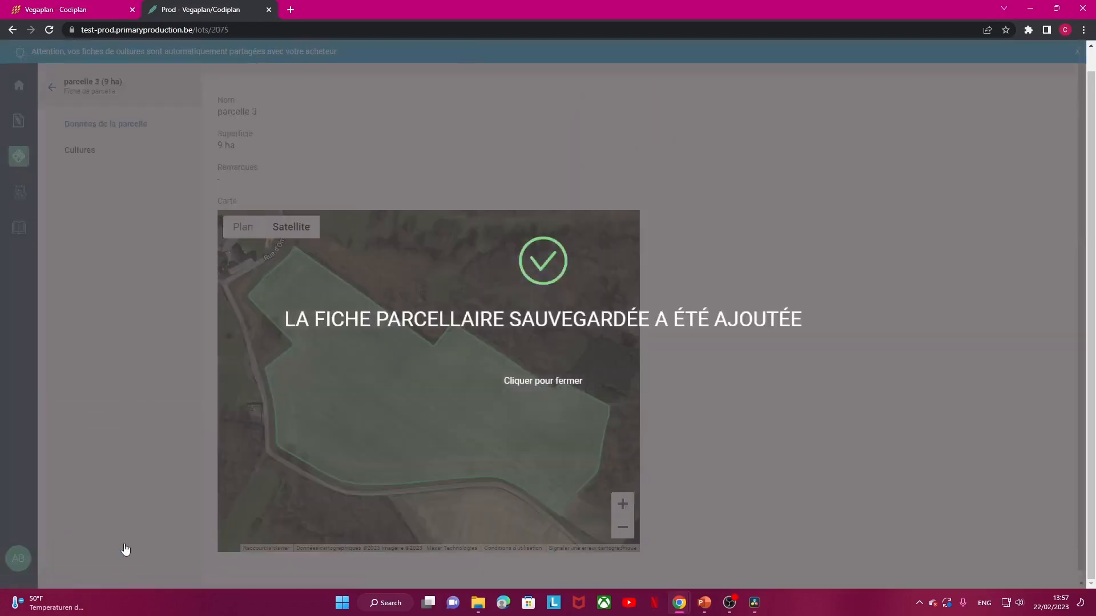
click(126, 549)
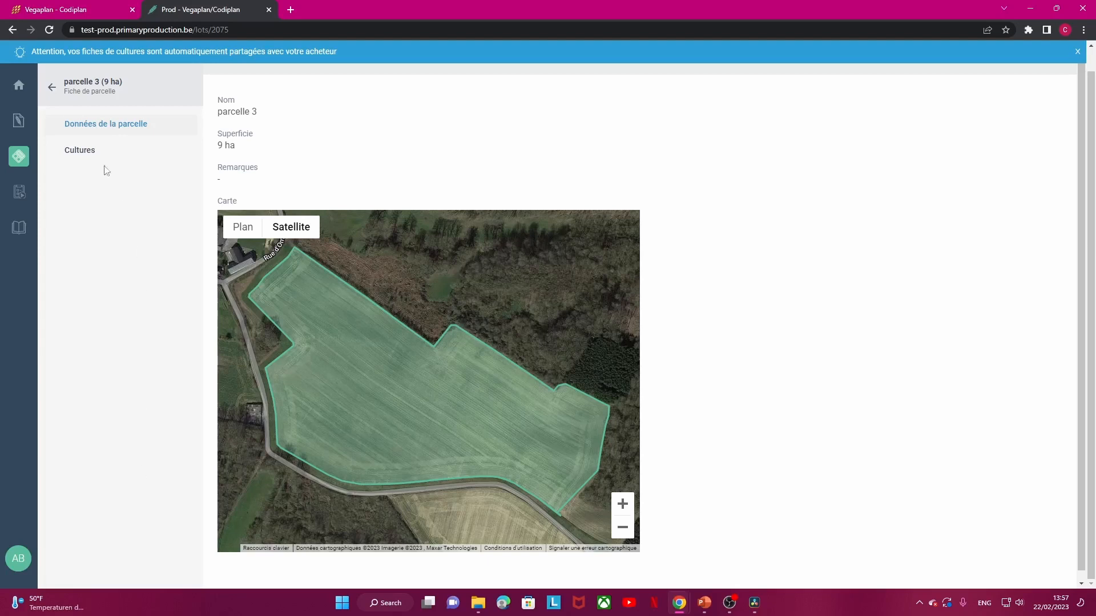
Step: Return to the parcels overview and view its activity and year filter options and the actions for the Bos Turnhout parcel
click(49, 87)
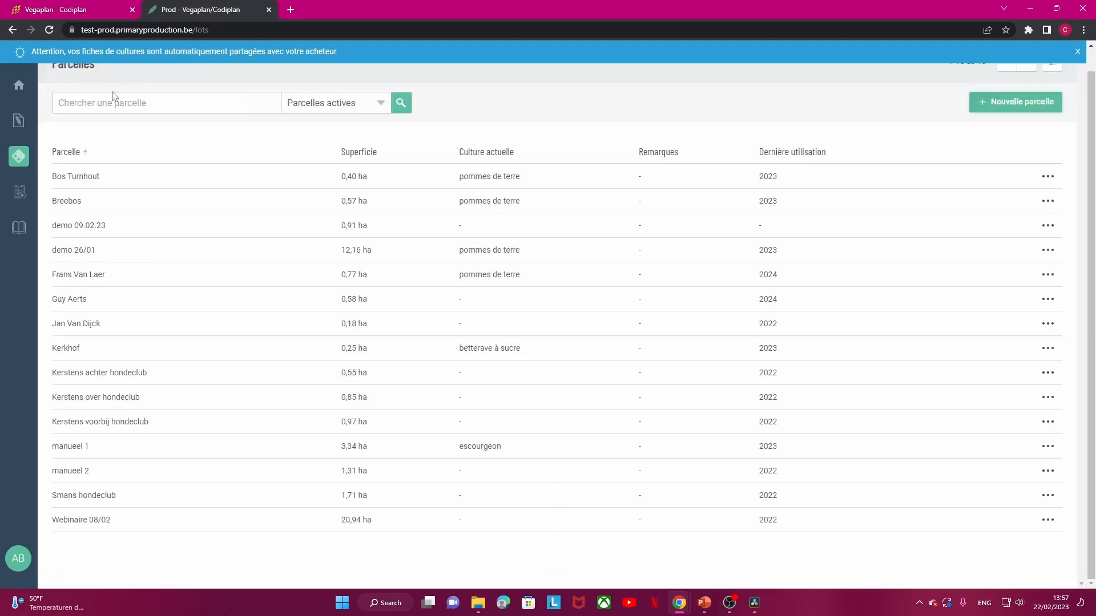
click(316, 105)
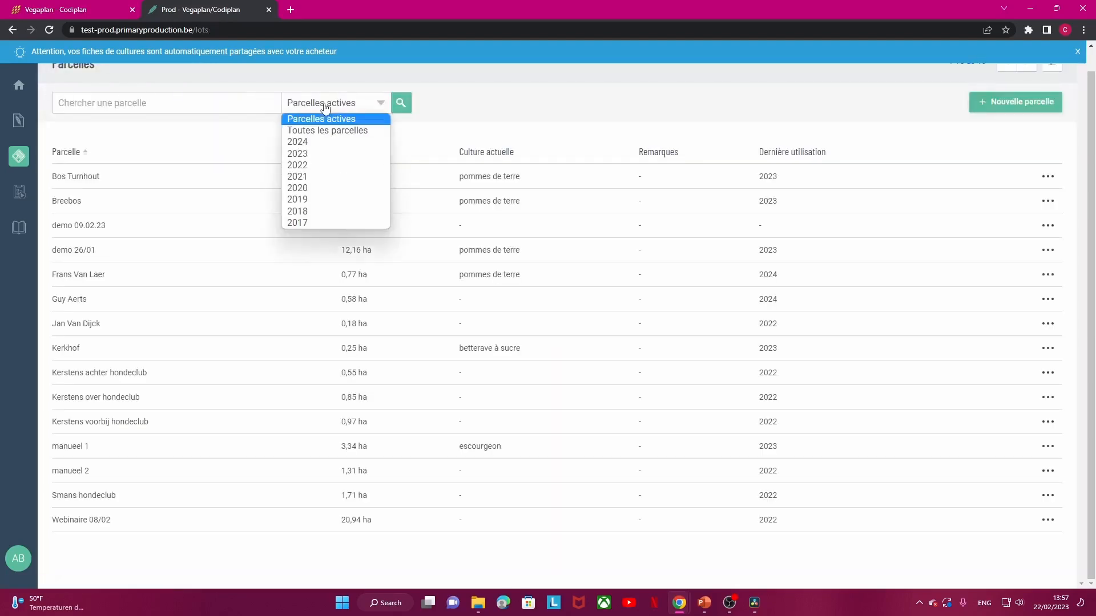
click(1050, 178)
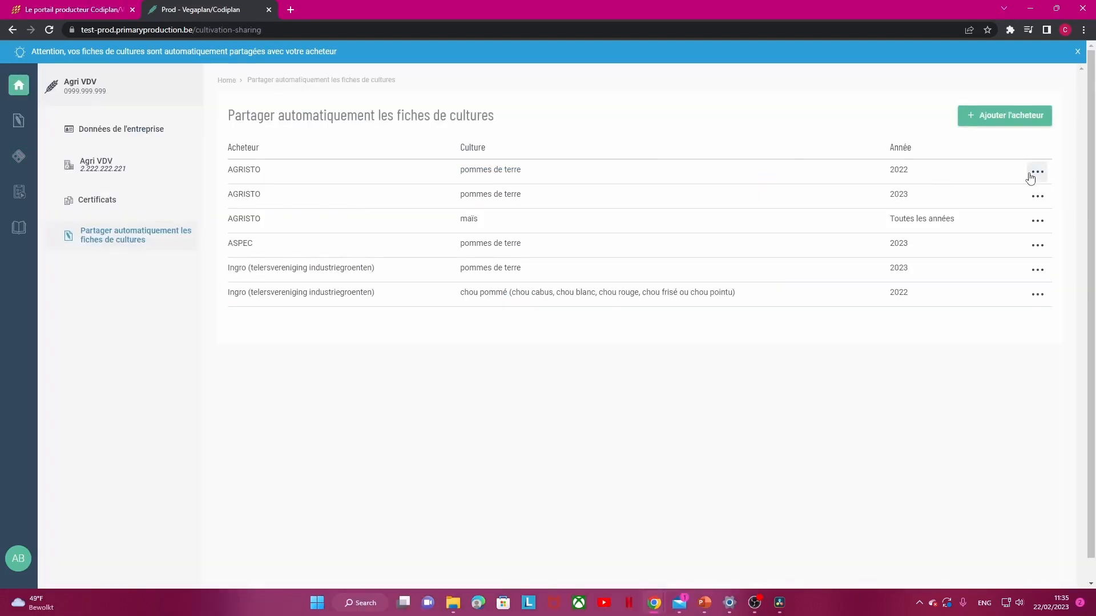
Step: Show the cultivation sheets overview filtered to the year 2022
click(17, 123)
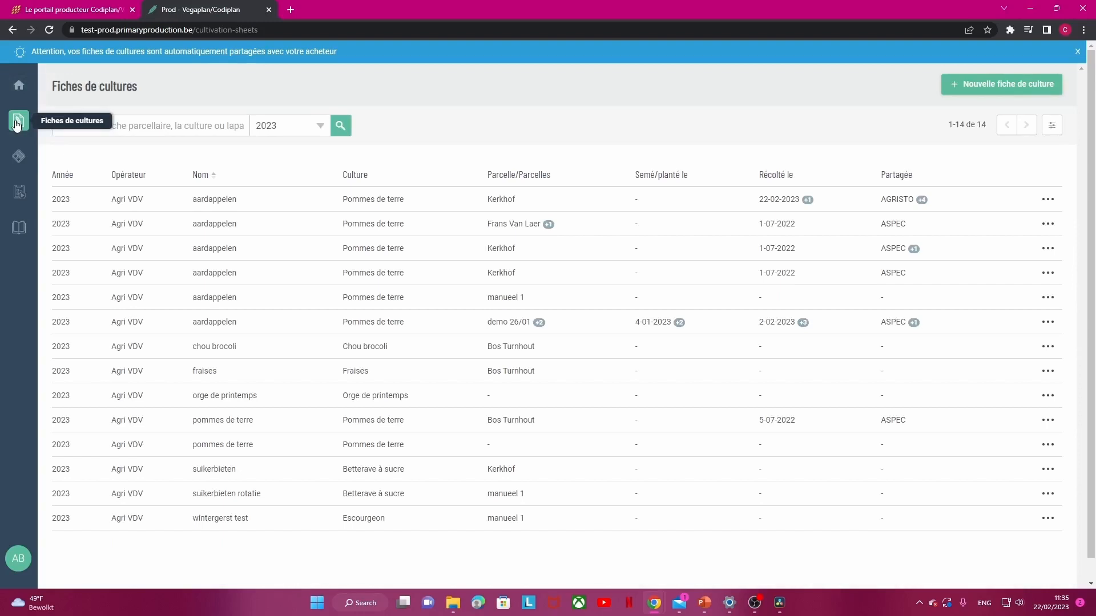
click(293, 124)
click(288, 161)
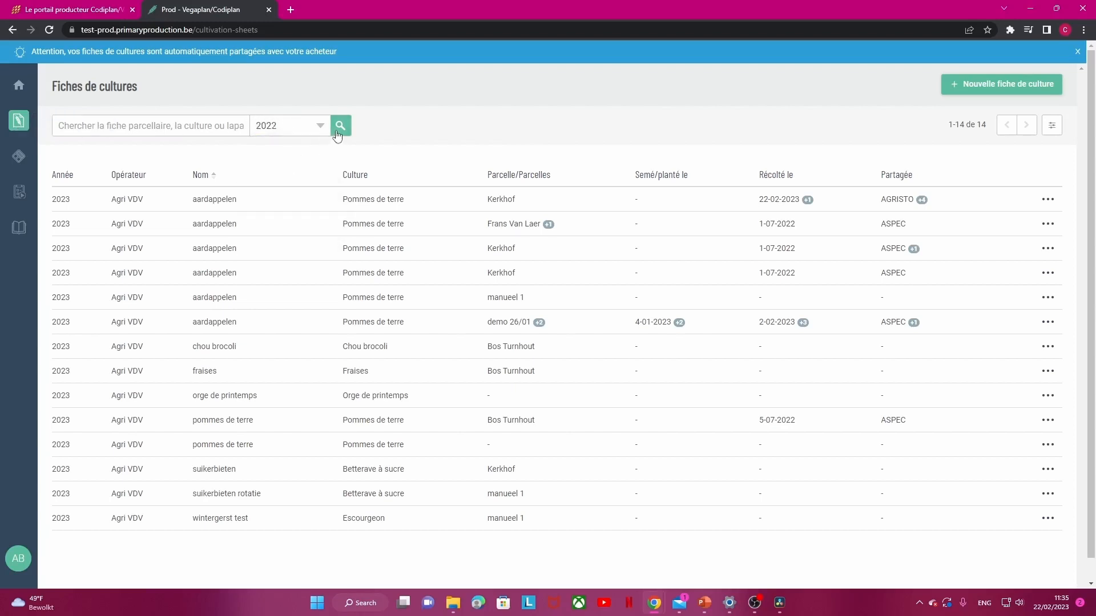
click(340, 127)
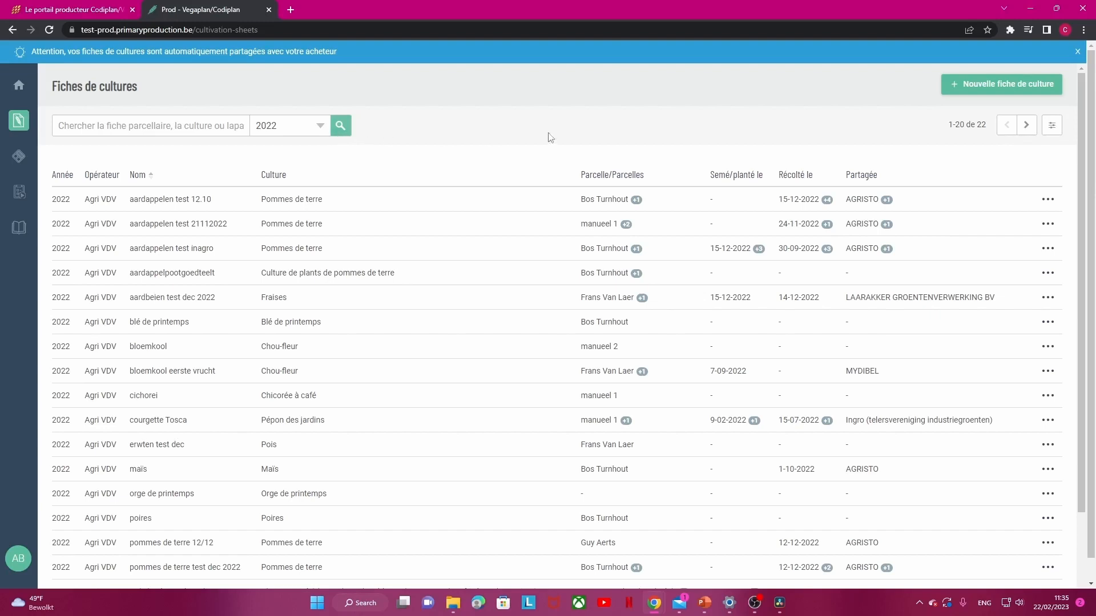
Step: Start a new cultivation sheet and set its year to 2023
click(991, 83)
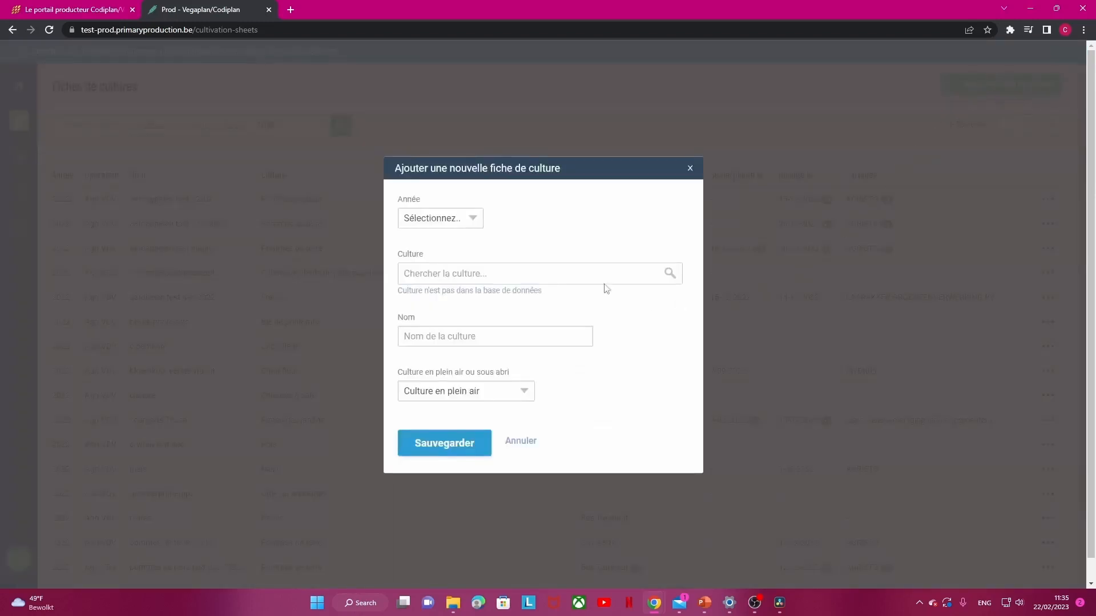
click(463, 219)
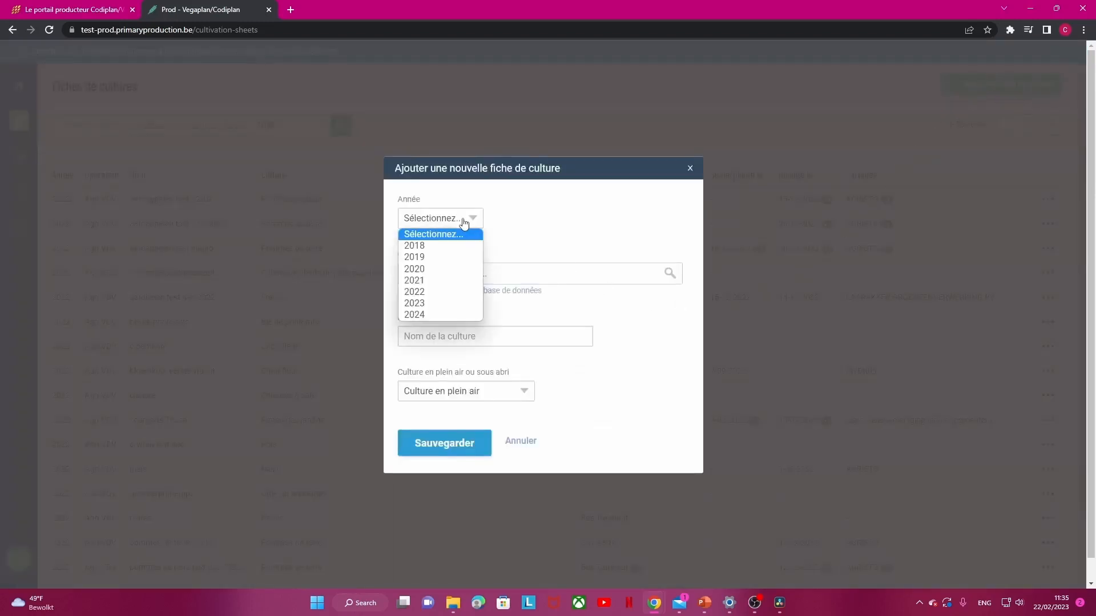
click(440, 303)
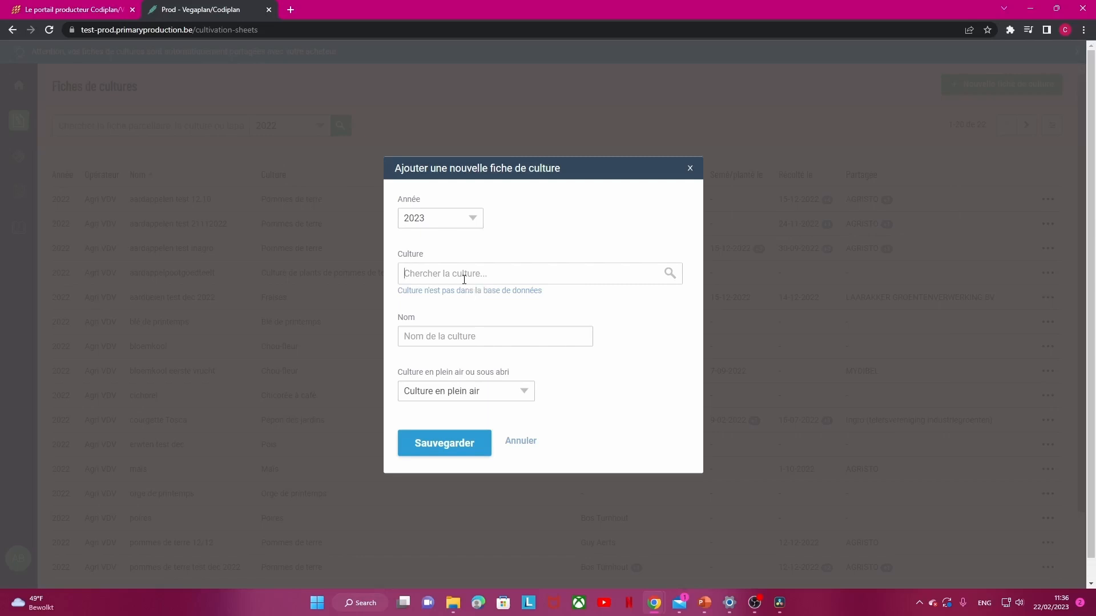
Step: Search the crop database for maize and choose "maïs" as the crop of the new sheet
text(ma)
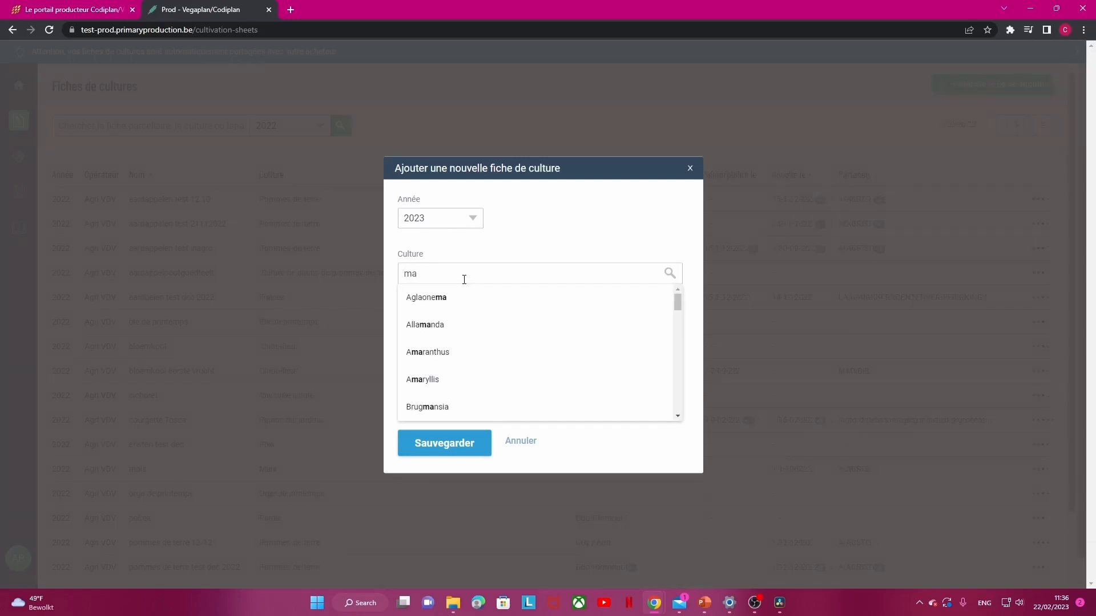
text(i)
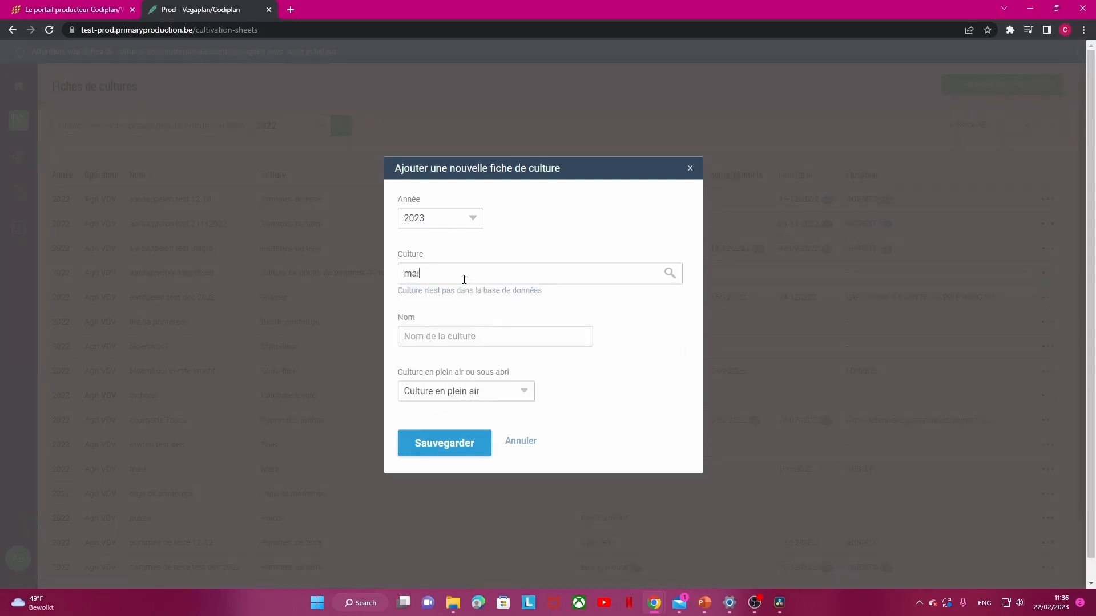
key(BackSpace)
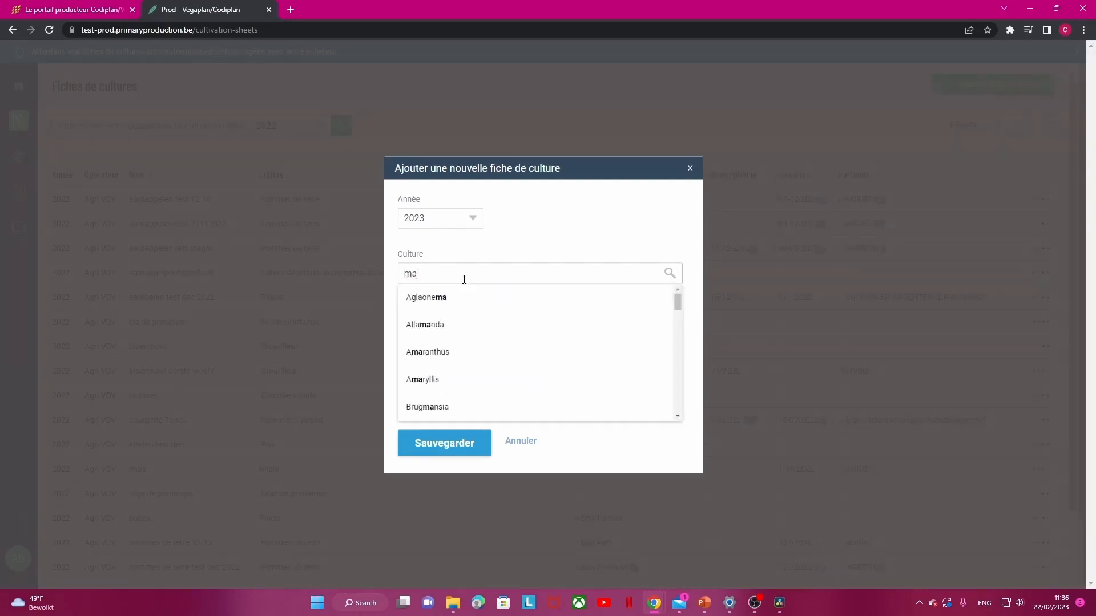
text(i)
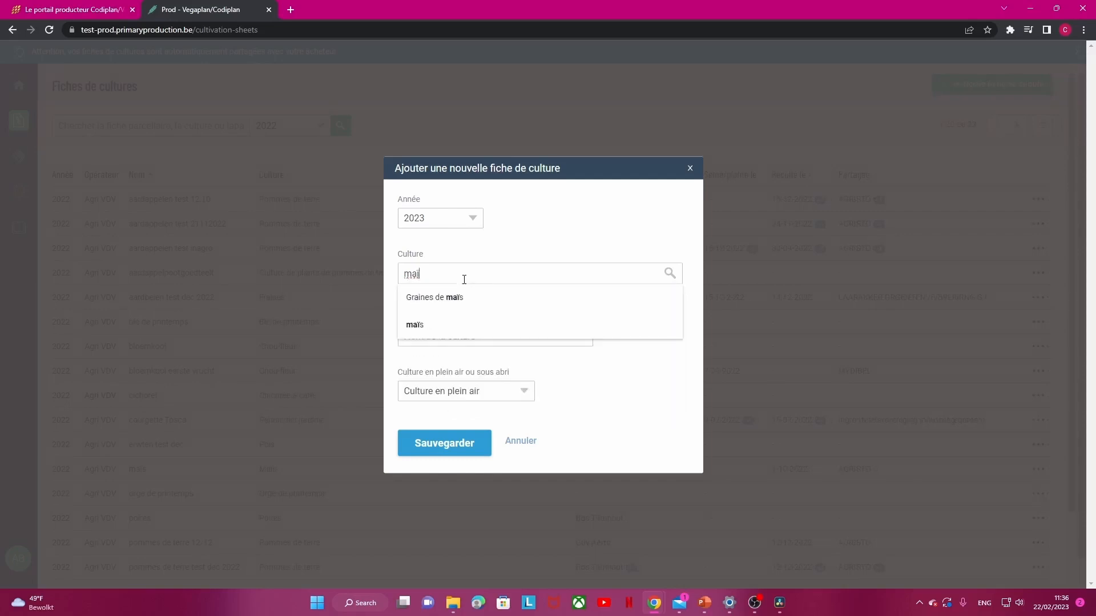
click(465, 325)
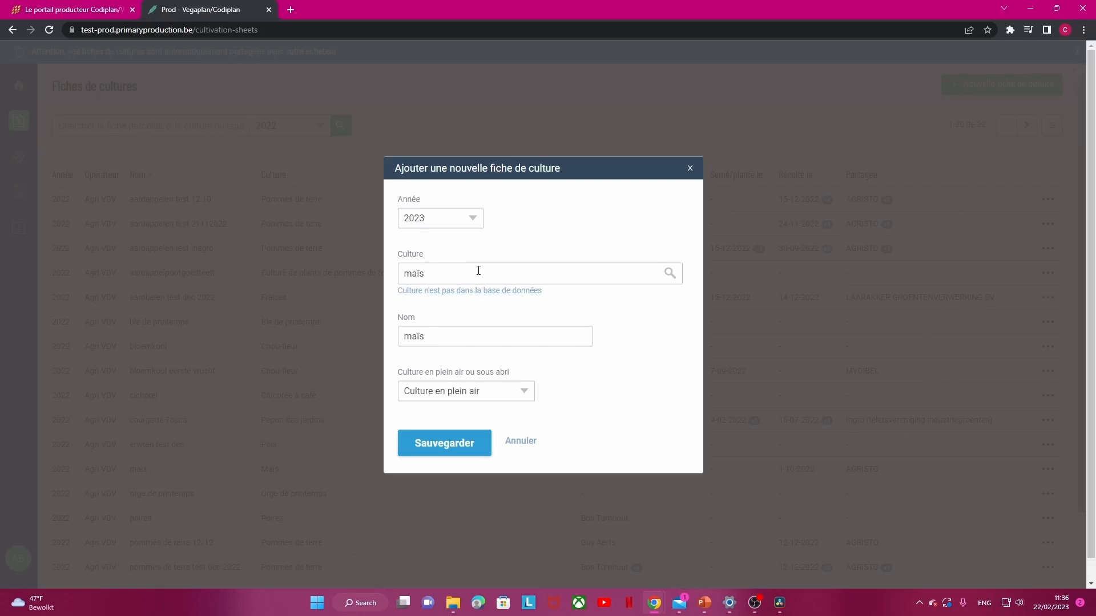
Step: Set the new sheet's crop to "fraises" by searching for "fra" in place of the entered crop
click(479, 271)
key(BackSpace)
key(BackSpace)
key(BackSpace)
key(BackSpace)
text(fra)
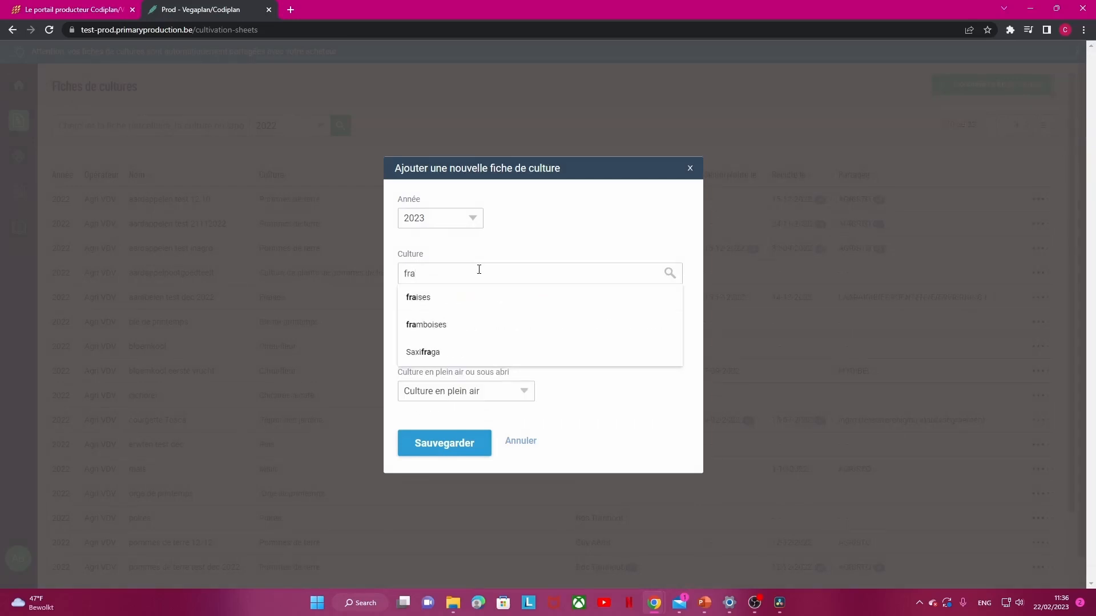
key(Down)
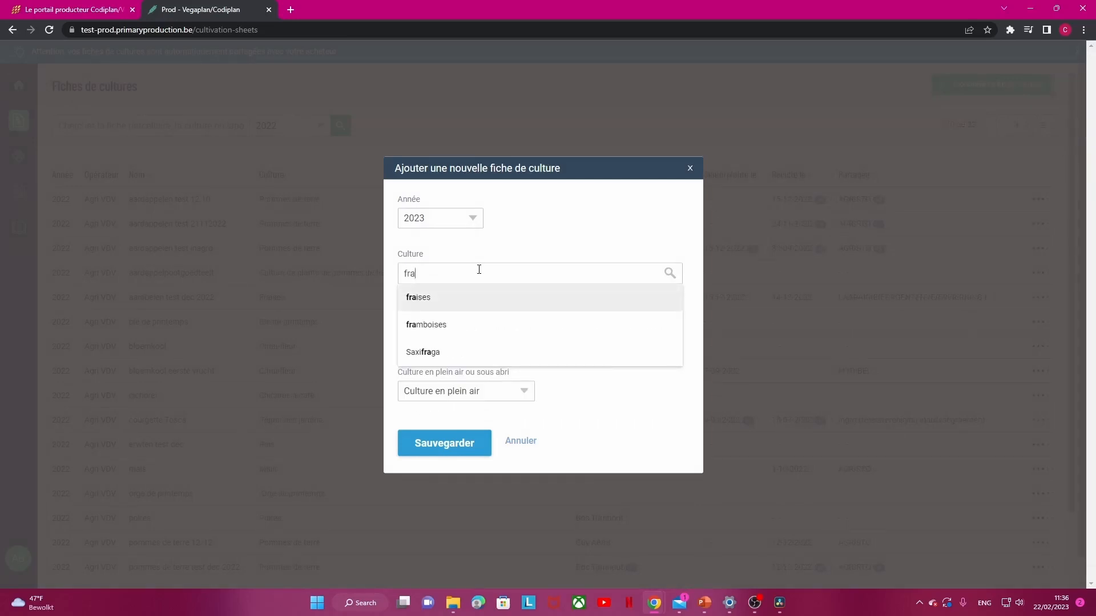
key(Return)
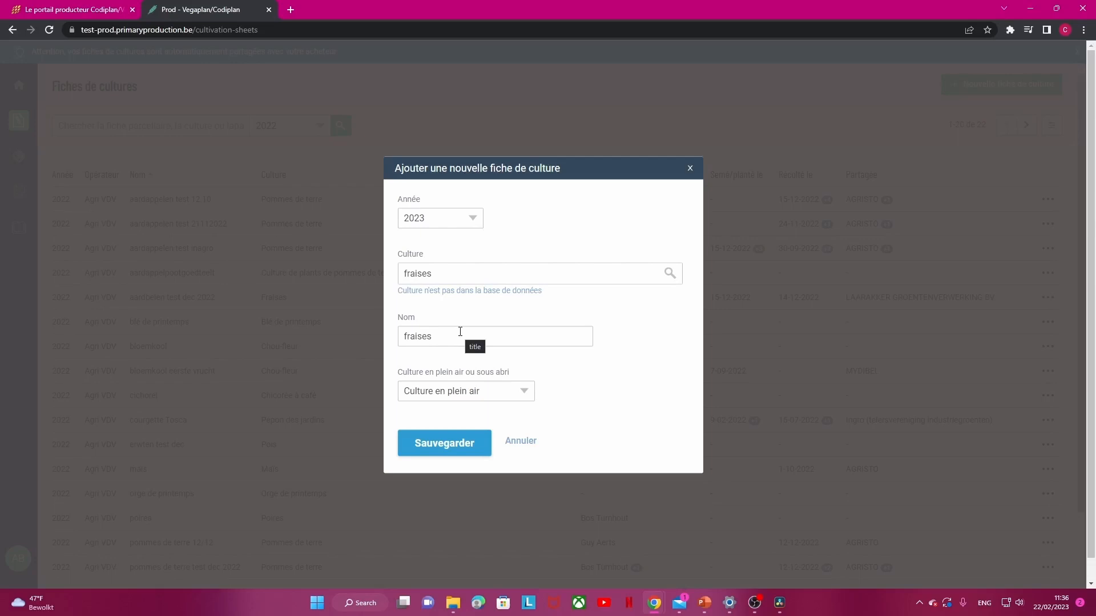
Step: Check the open-air or sheltered options, keep "Culture en plein air", and save the strawberry cultivation sheet
scroll(461, 333, down, 1)
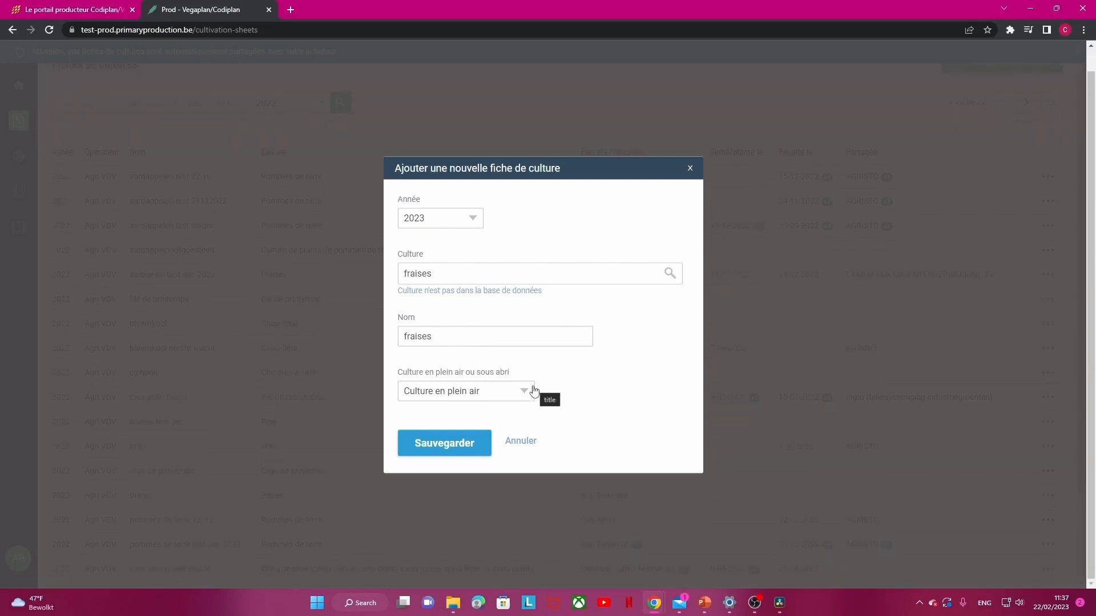
click(522, 398)
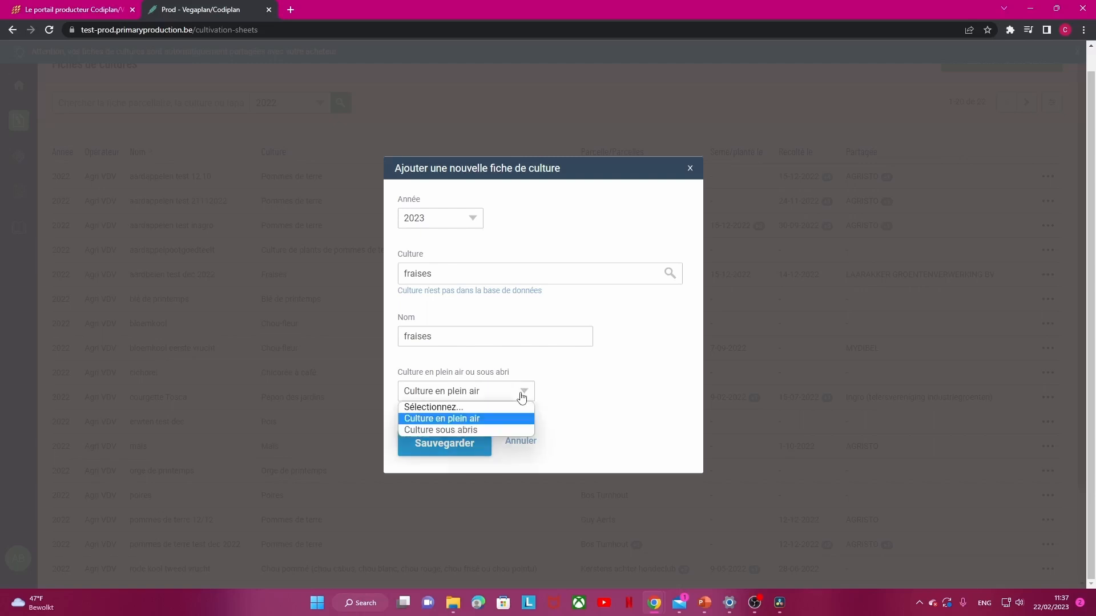
click(521, 398)
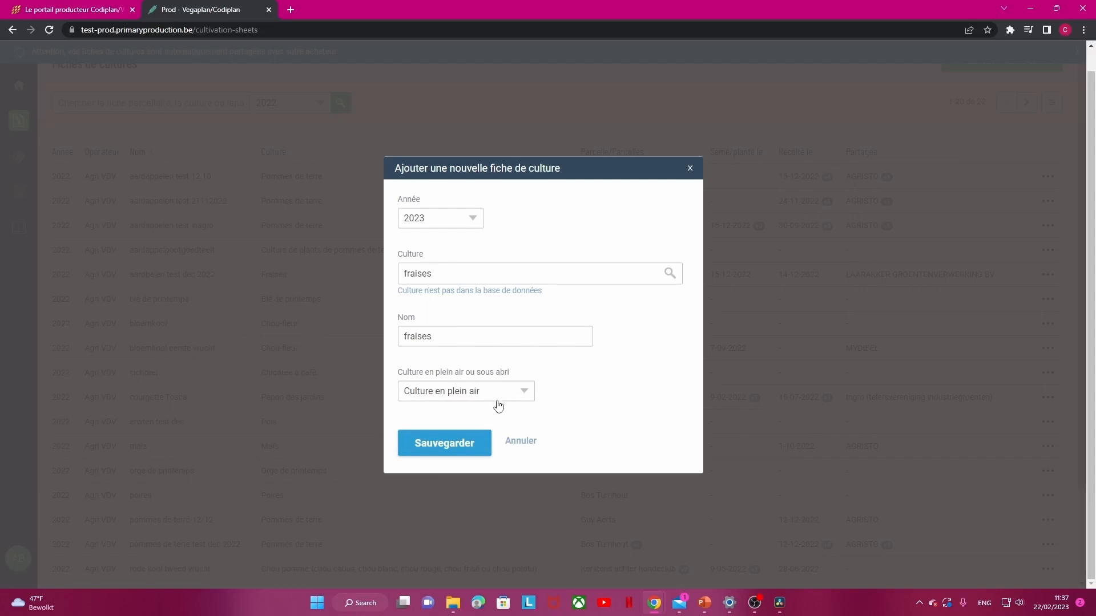
click(470, 443)
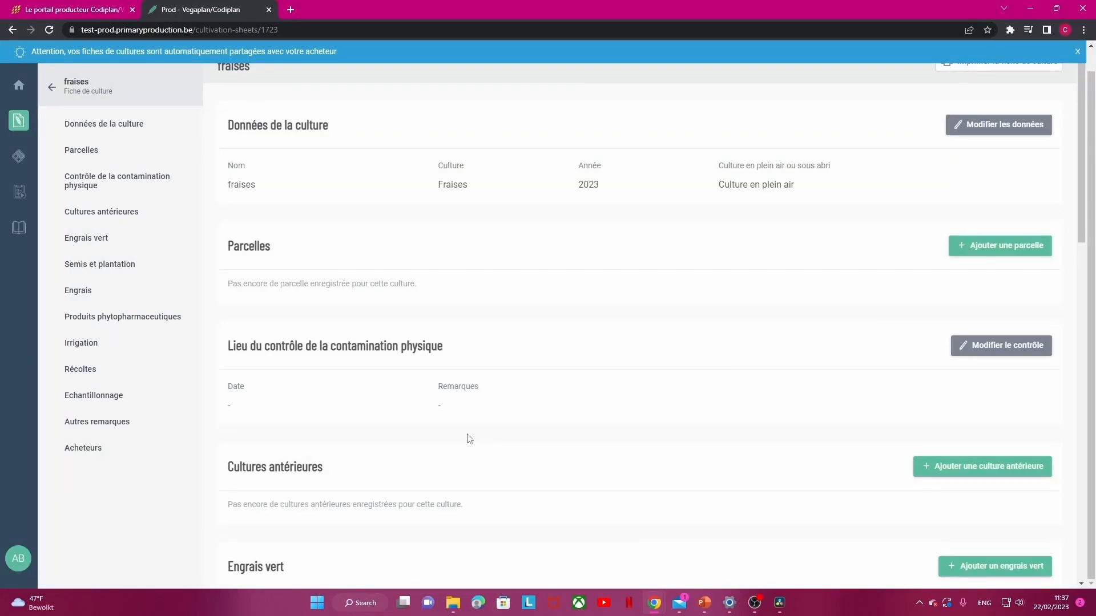
Step: Add the parcels Bos Turnhout and Breebos to the strawberry cultivation sheet
click(1029, 256)
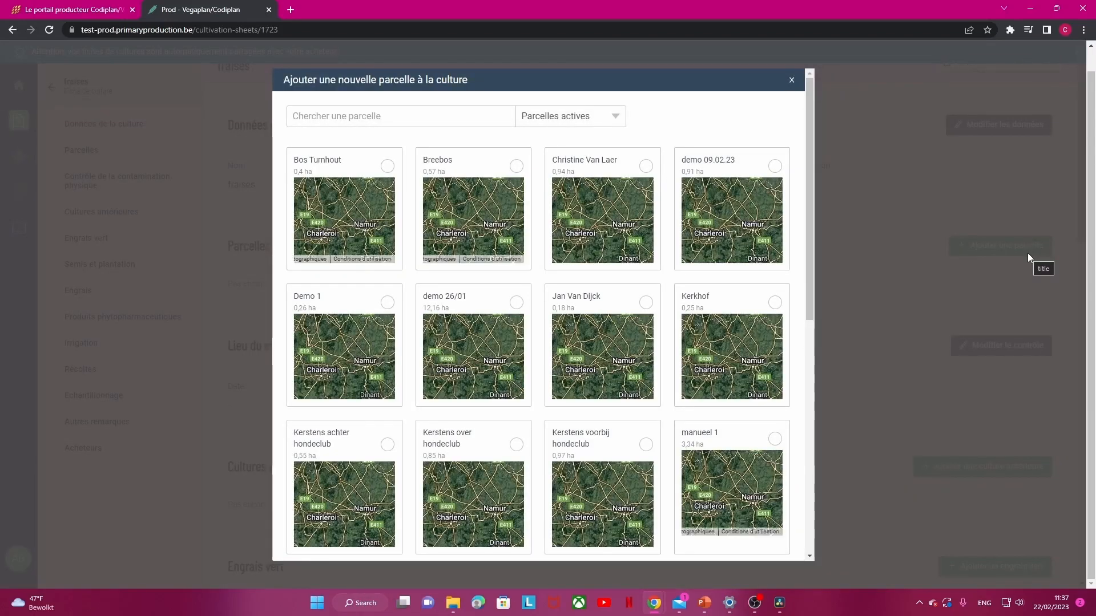
click(387, 166)
click(517, 165)
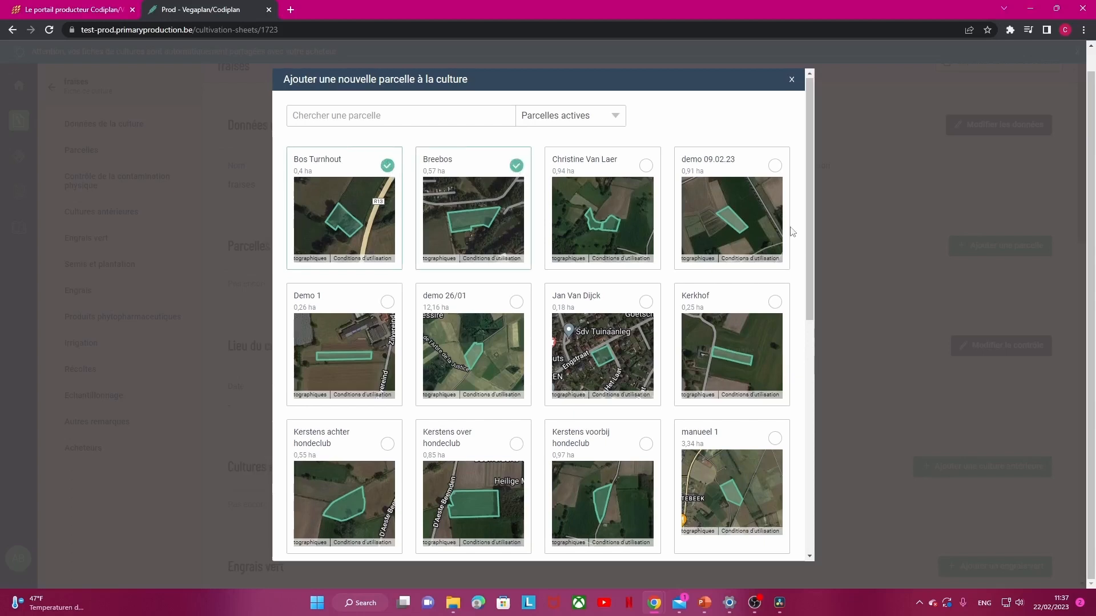
scroll(793, 231, down, 4)
scroll(799, 232, down, 3)
click(334, 531)
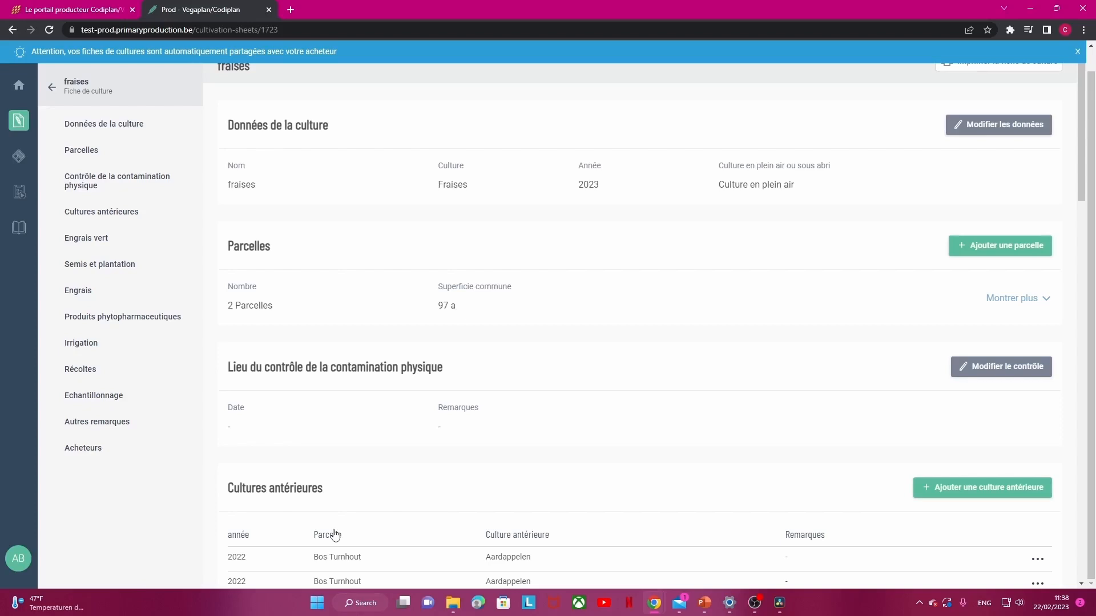
Step: Expand and collapse the sheet's parcel details, and check the actions available for the first previous crop
click(1020, 298)
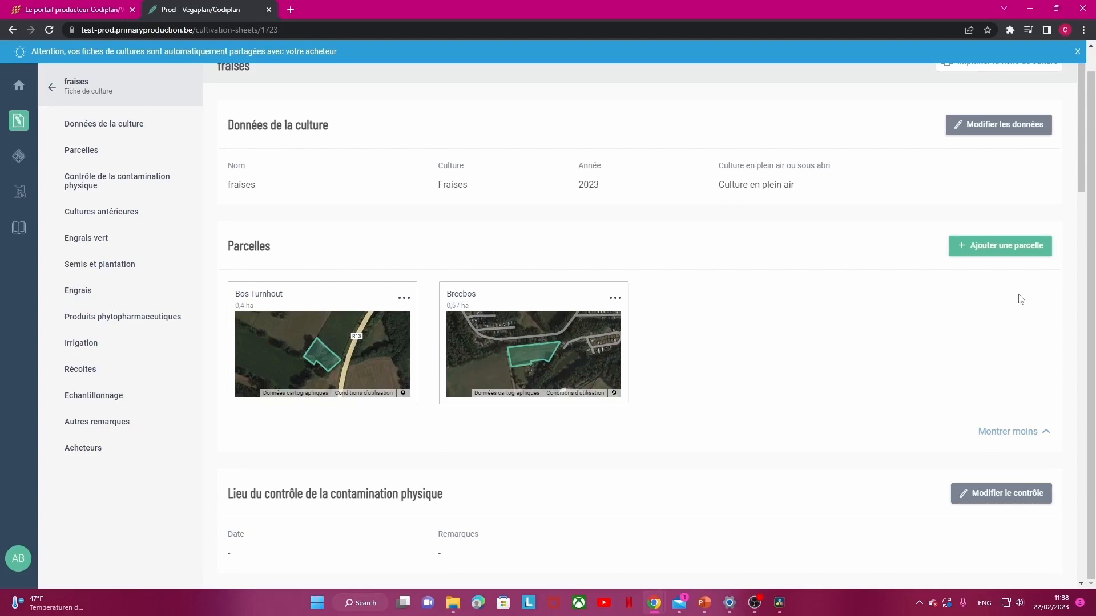
click(1021, 434)
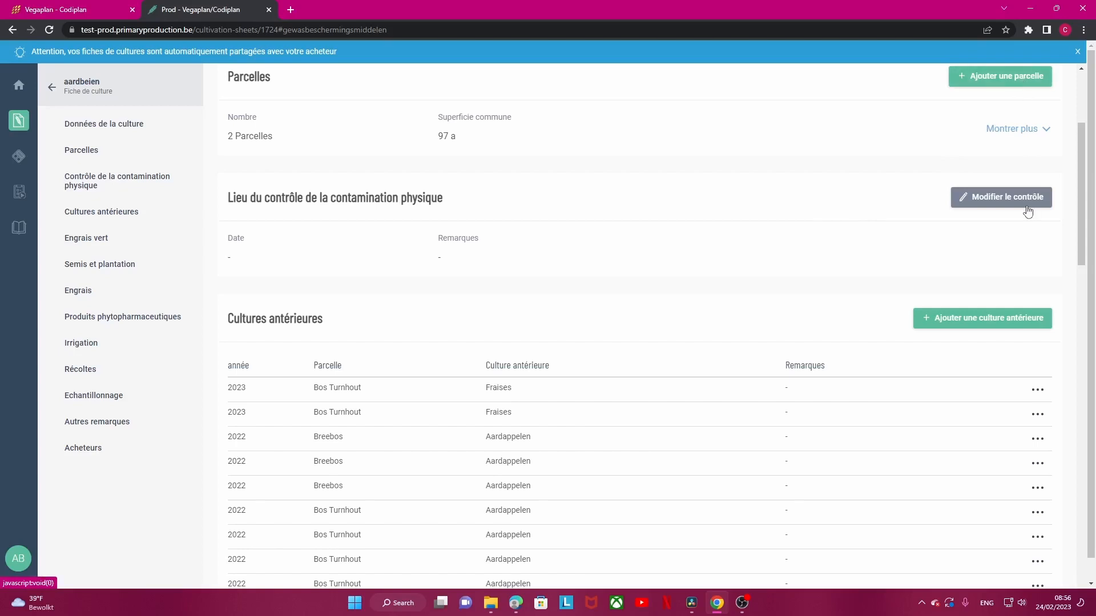
click(1038, 392)
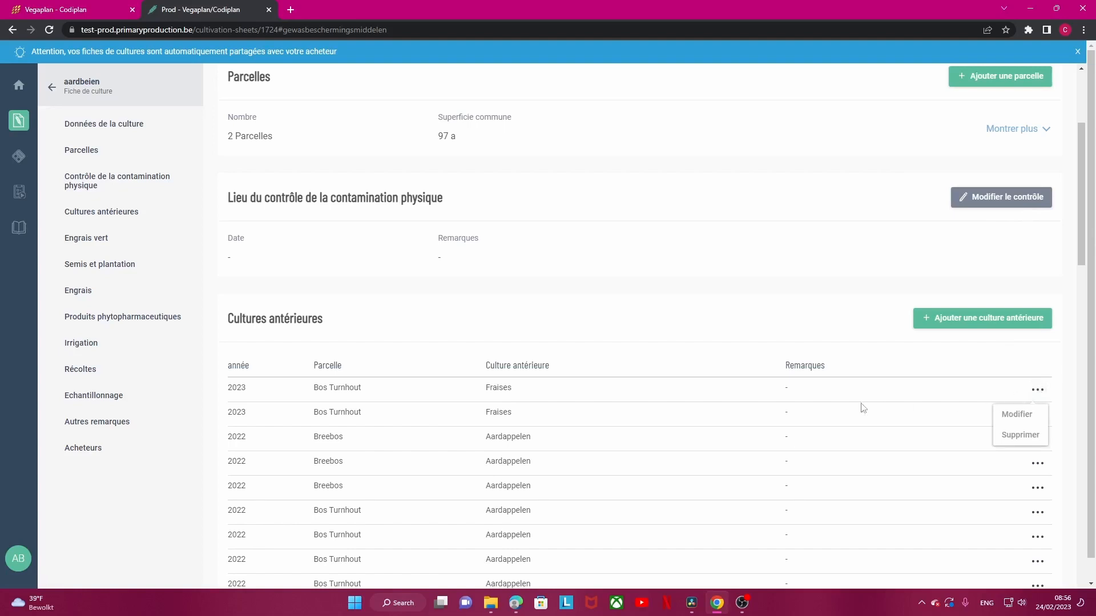
Step: Open a new sowing and planting record, review its fields, and try saving it empty to check which are mandatory
click(117, 266)
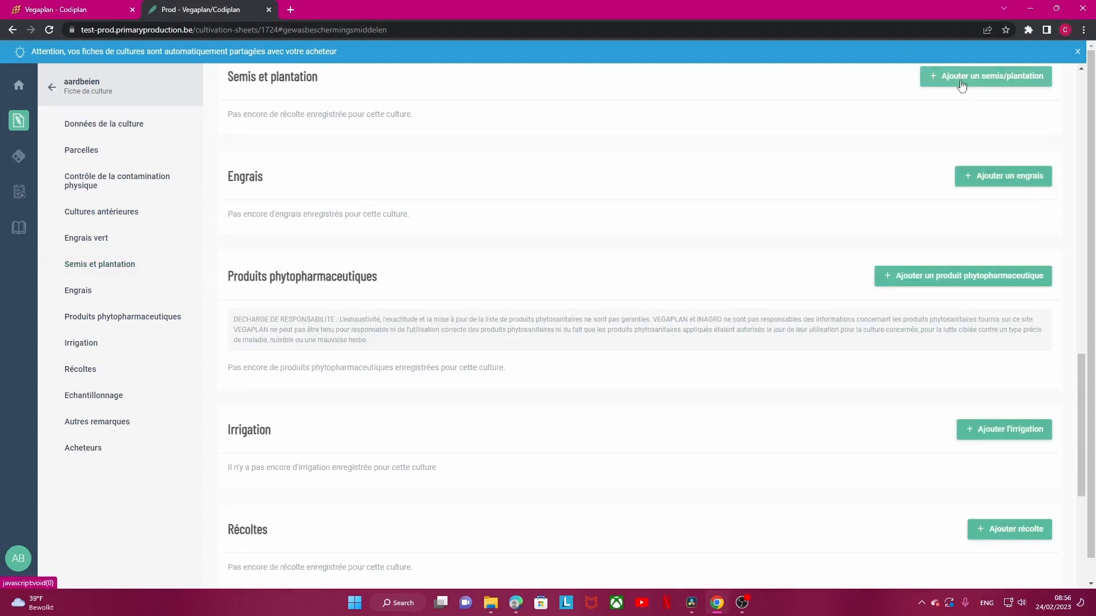
click(962, 86)
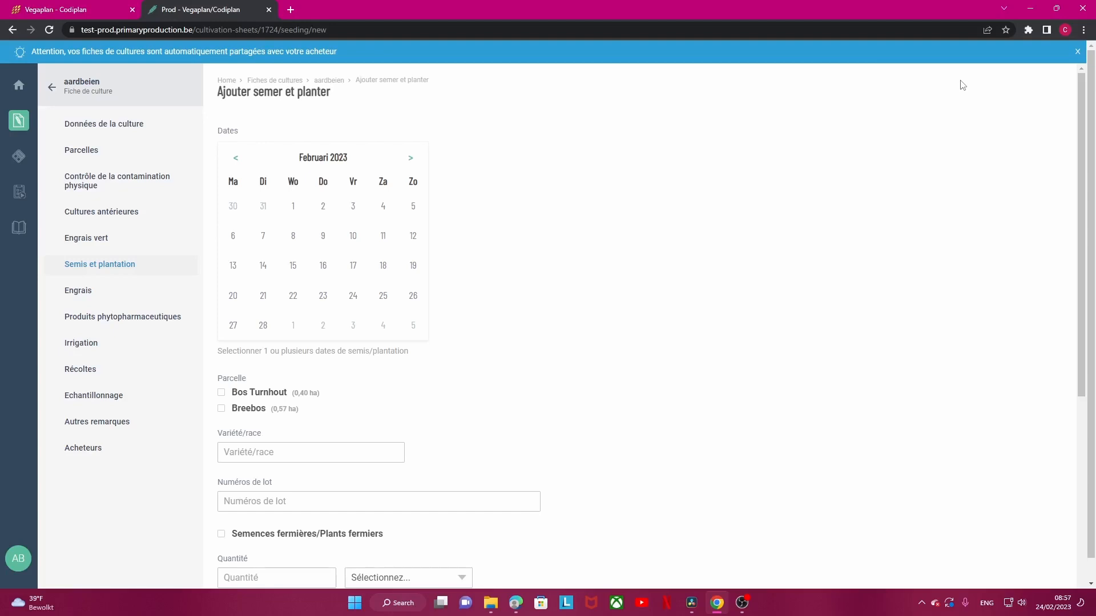
scroll(399, 408, down, 3)
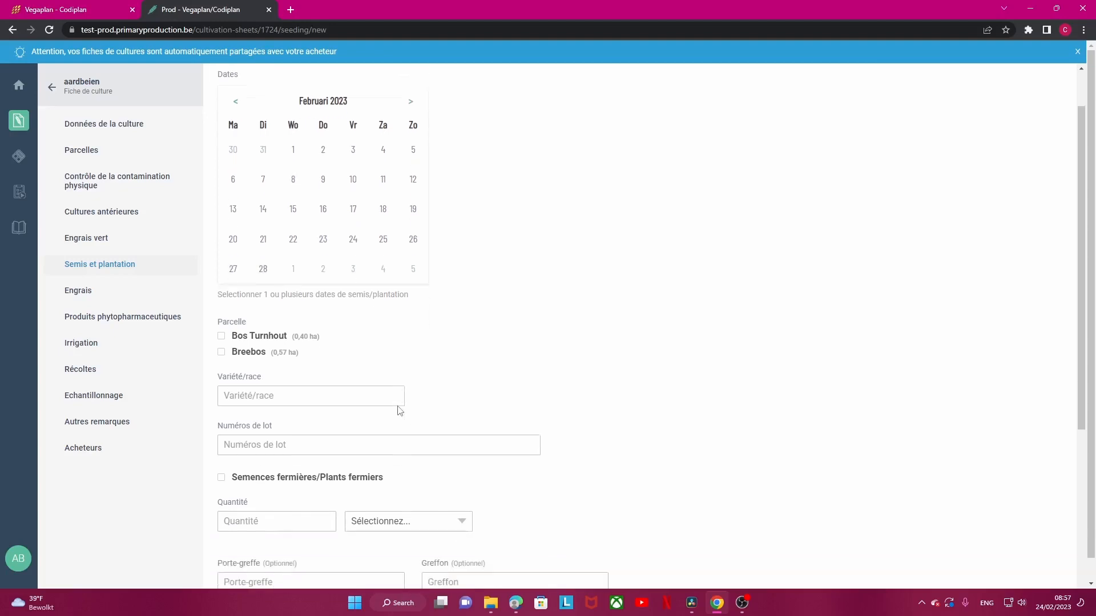
scroll(367, 386, down, 3)
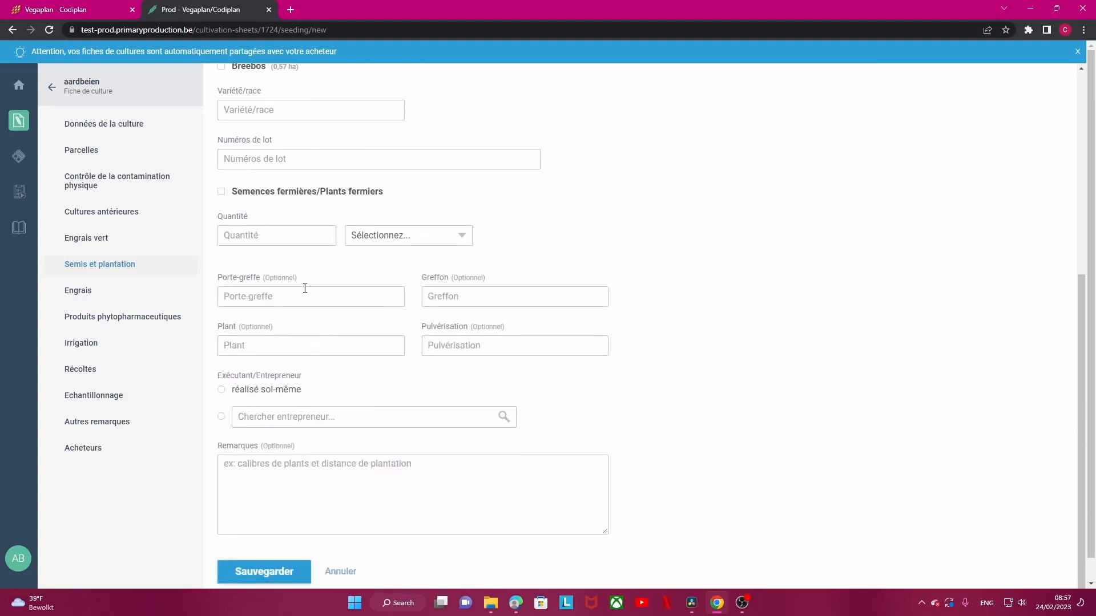
drag(308, 280, 263, 279)
click(346, 280)
scroll(349, 281, down, 1)
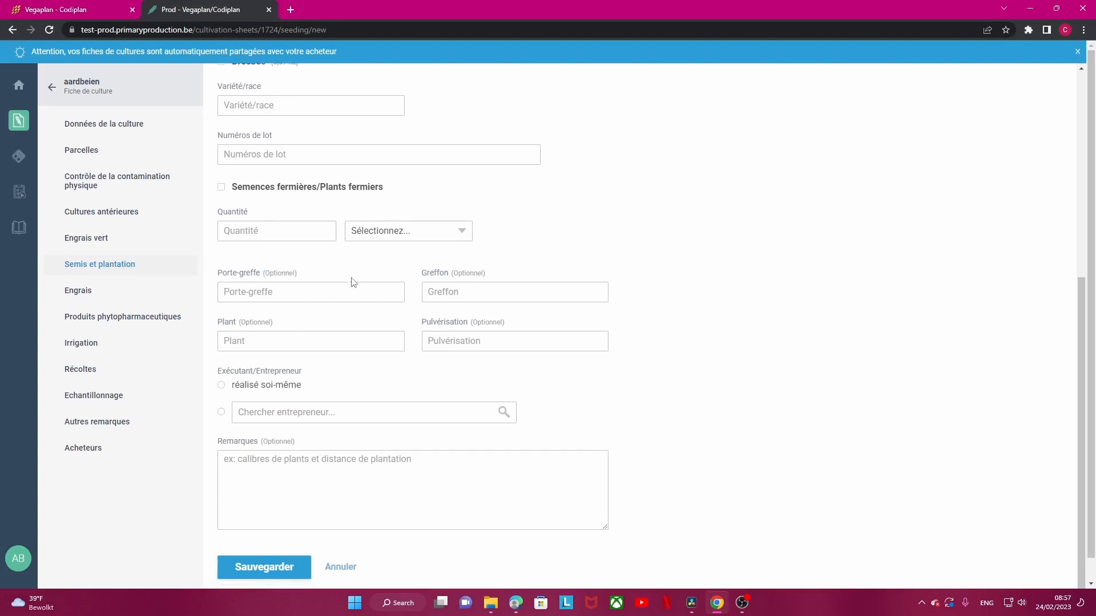
click(288, 566)
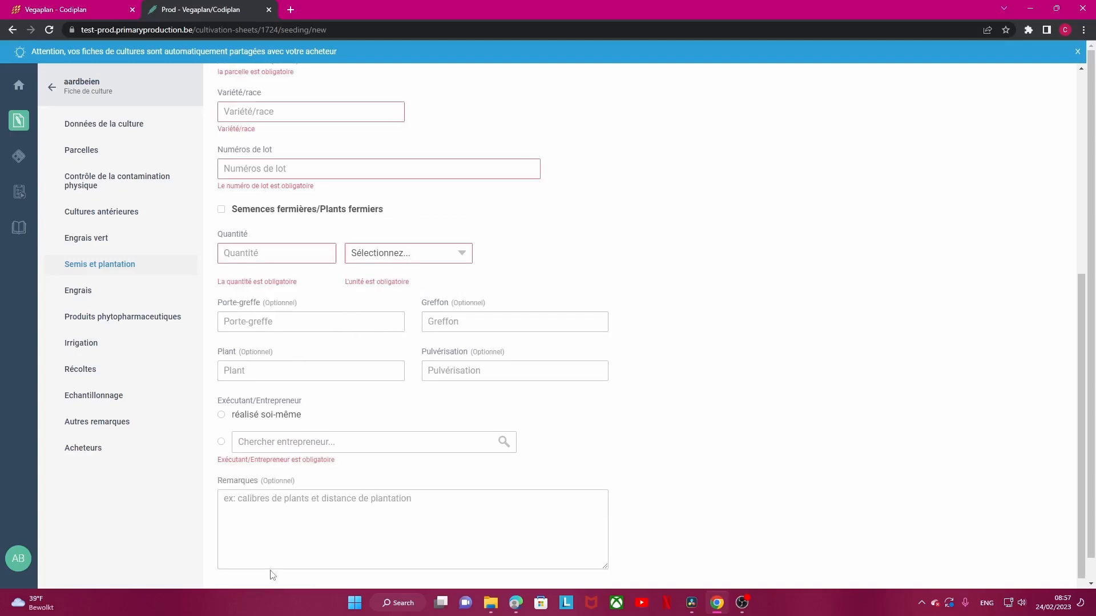
scroll(272, 575, down, 1)
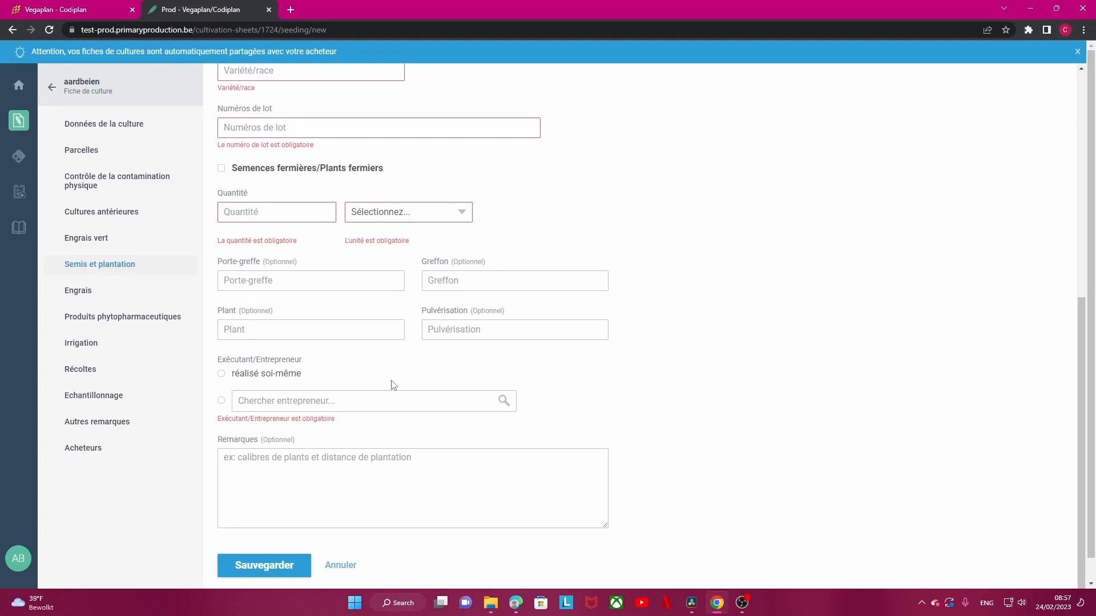
Step: Check the list of other people under "réalisé soi-même", and switch the performer to a contractor entered as "entrepreneur"
click(221, 375)
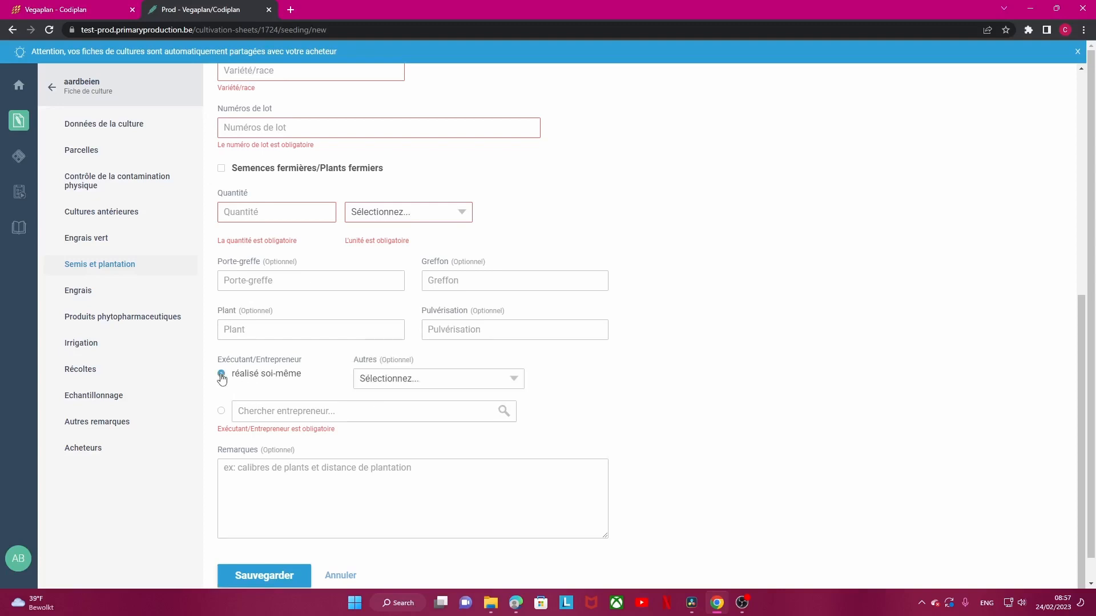
click(394, 386)
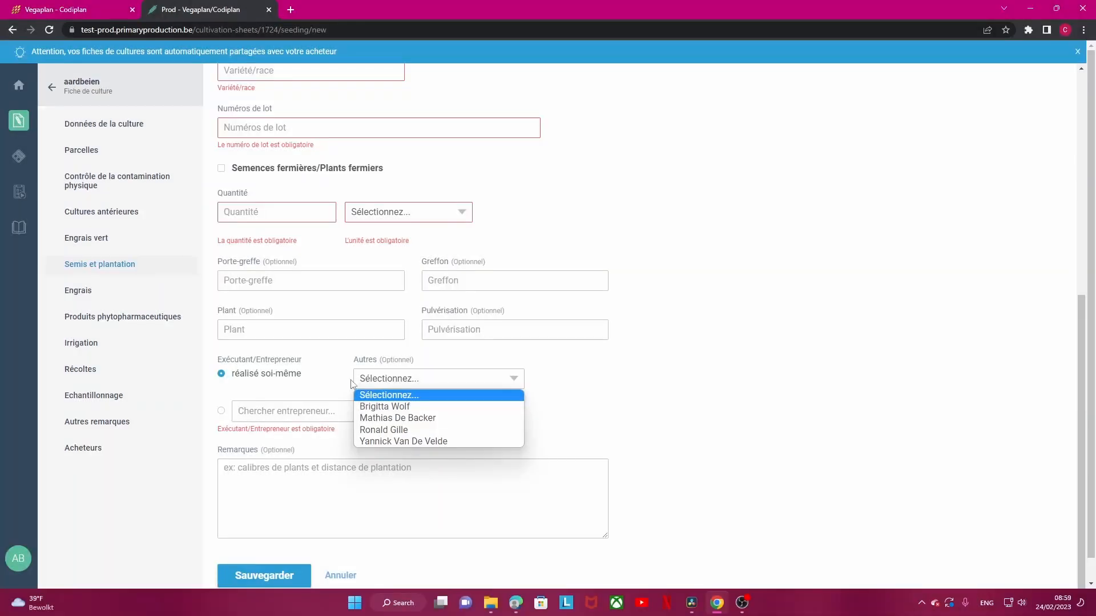
click(221, 411)
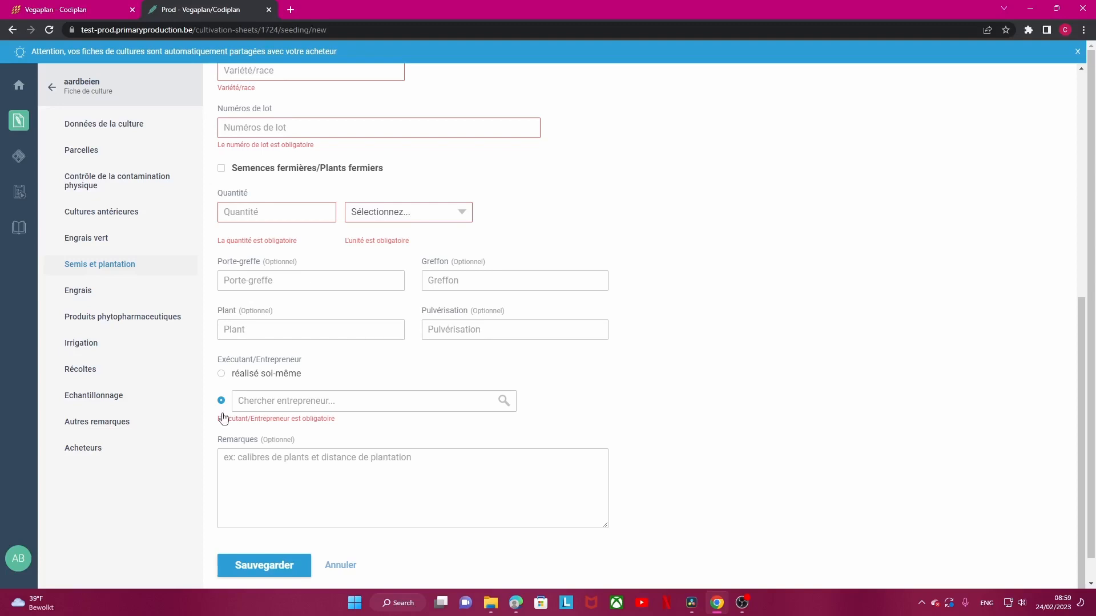
click(269, 406)
text(ent)
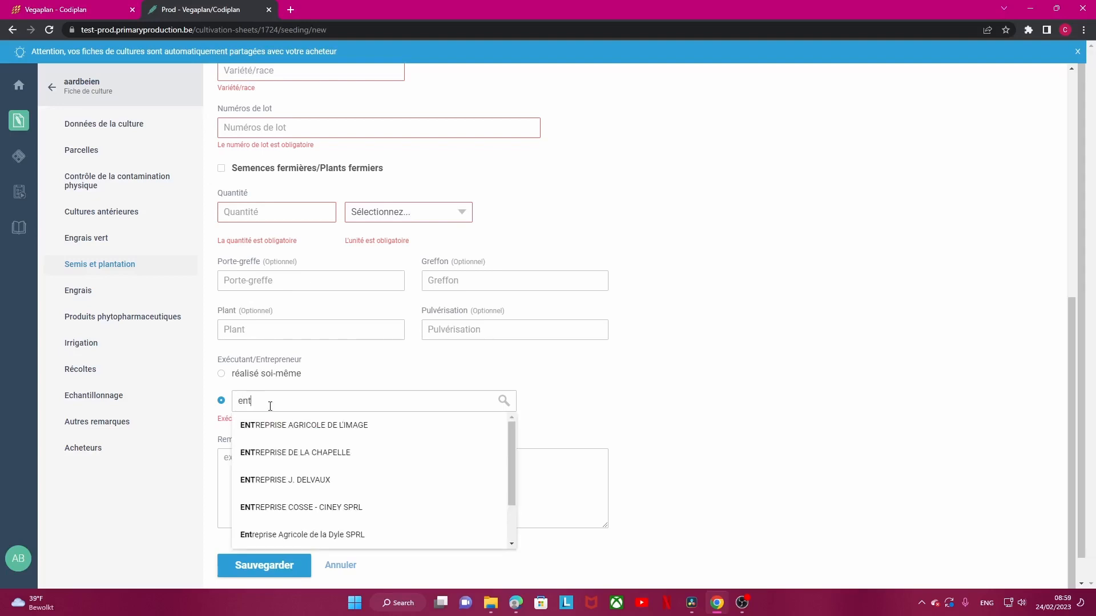
text(repreneur)
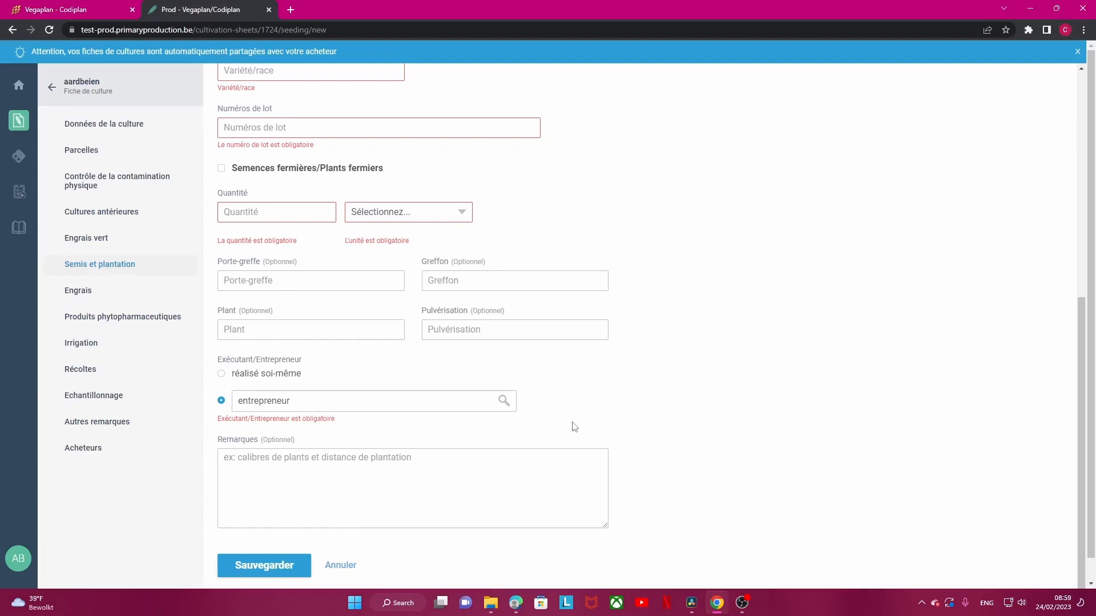
click(328, 471)
Step: Start a new previous-crop entry for the sheet and set its crop to "fraises"
click(126, 215)
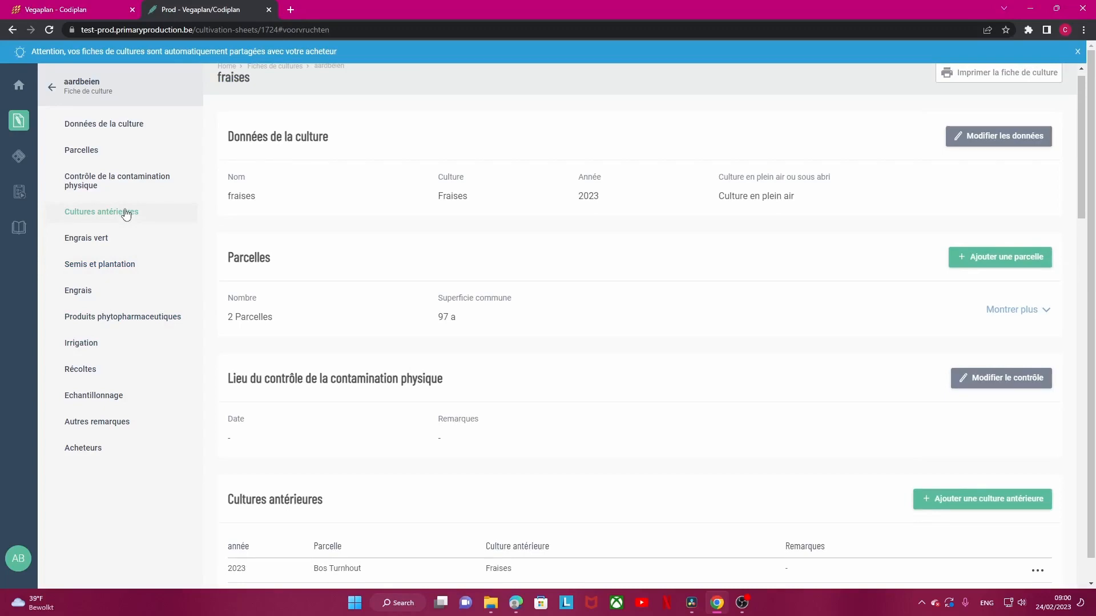
scroll(629, 460, down, 4)
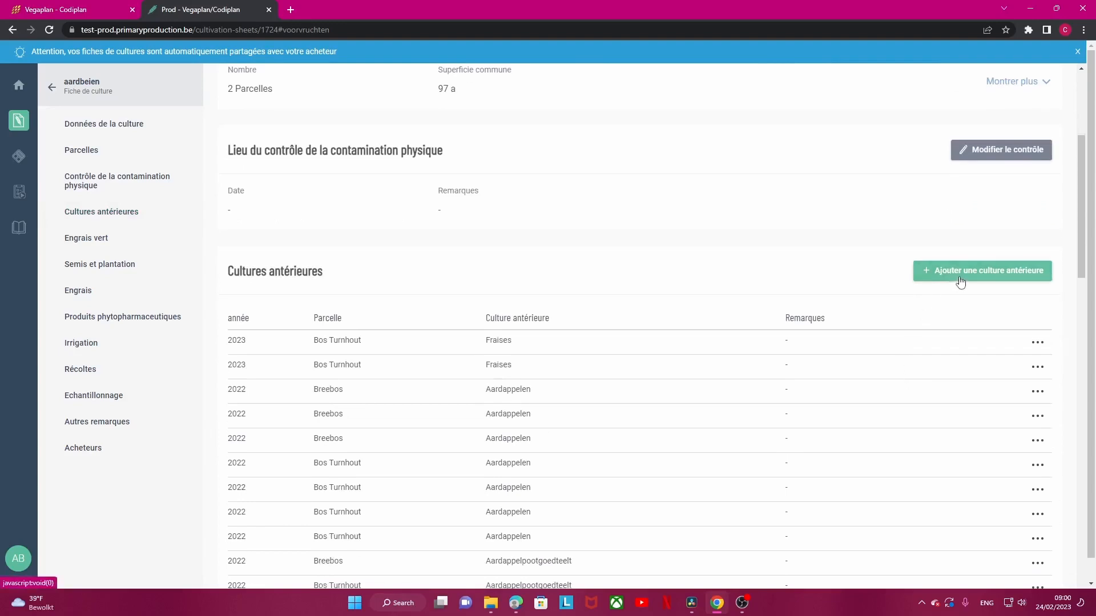
click(959, 278)
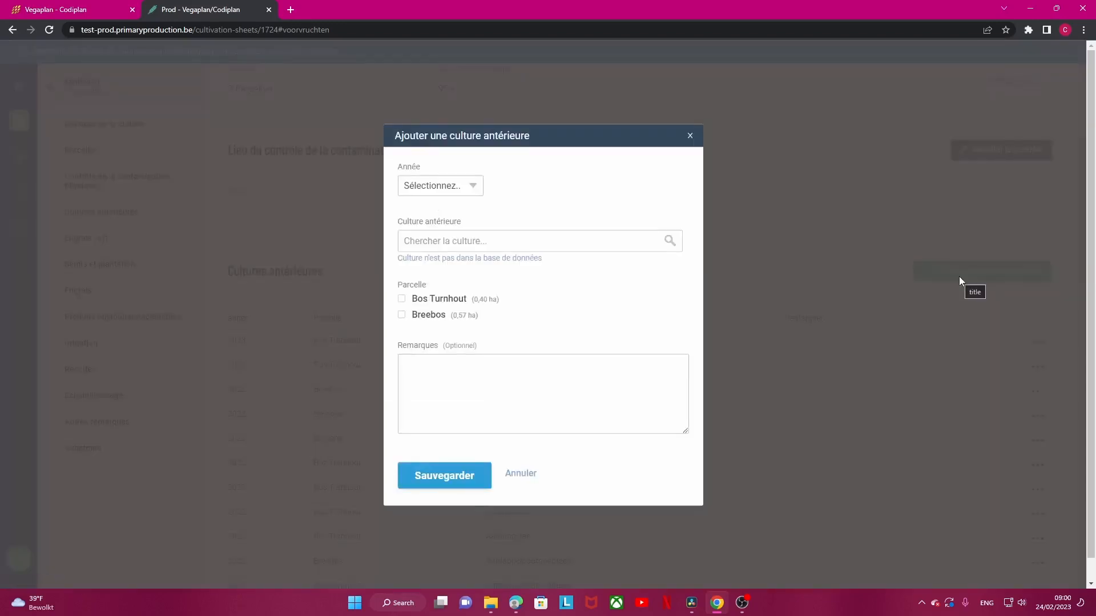
click(533, 247)
text(fra)
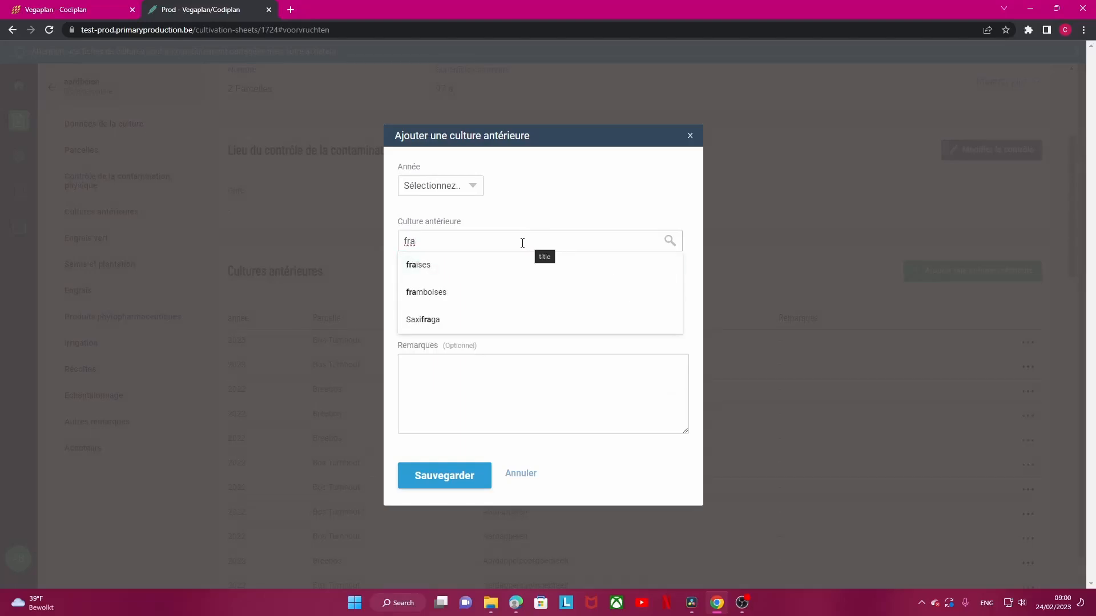
text(ises)
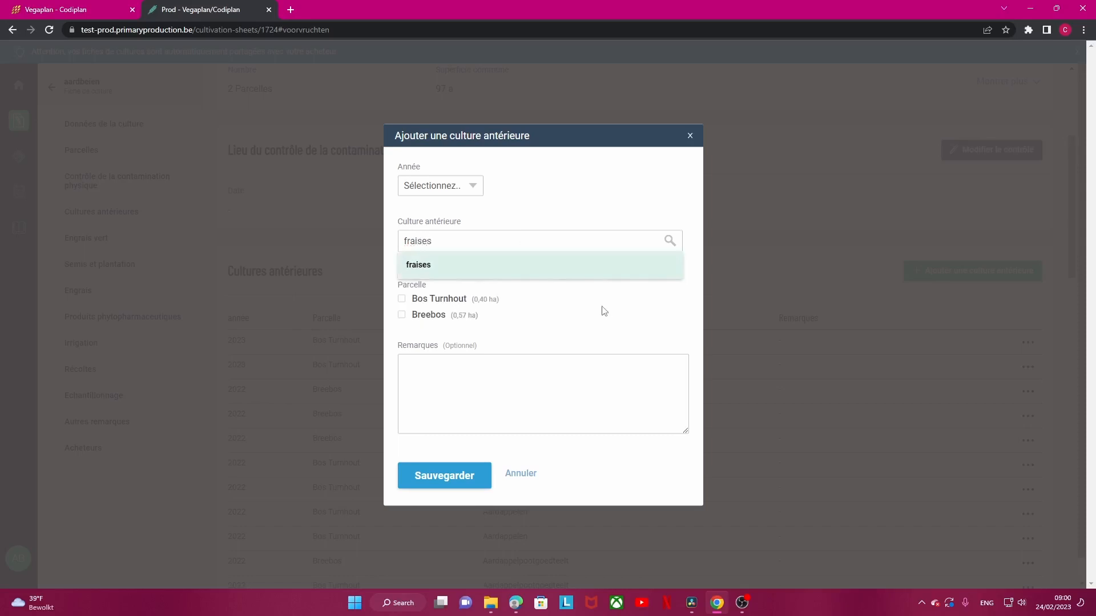
click(604, 311)
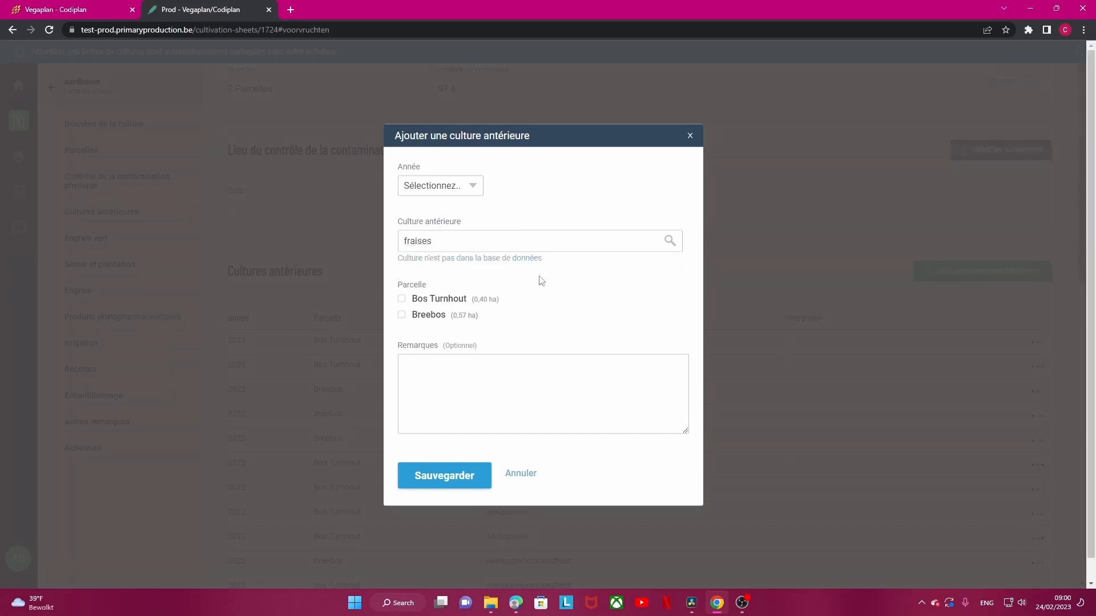
Step: Check the option for crops missing from the database, set the previous crop's year to 2023 and parcel to Bos Turnhout, and save
click(480, 260)
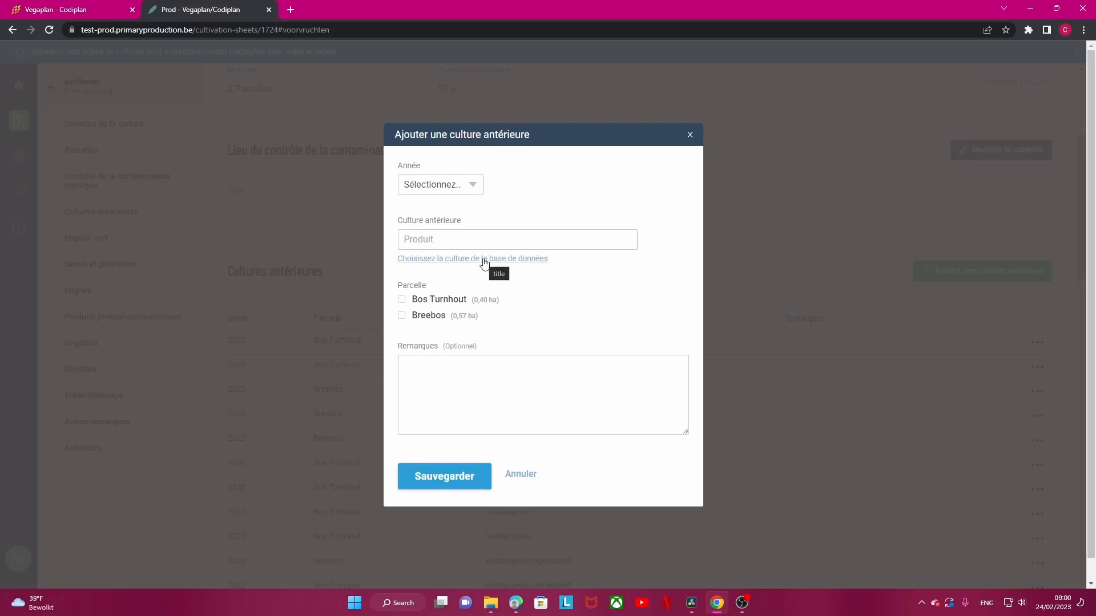
click(483, 260)
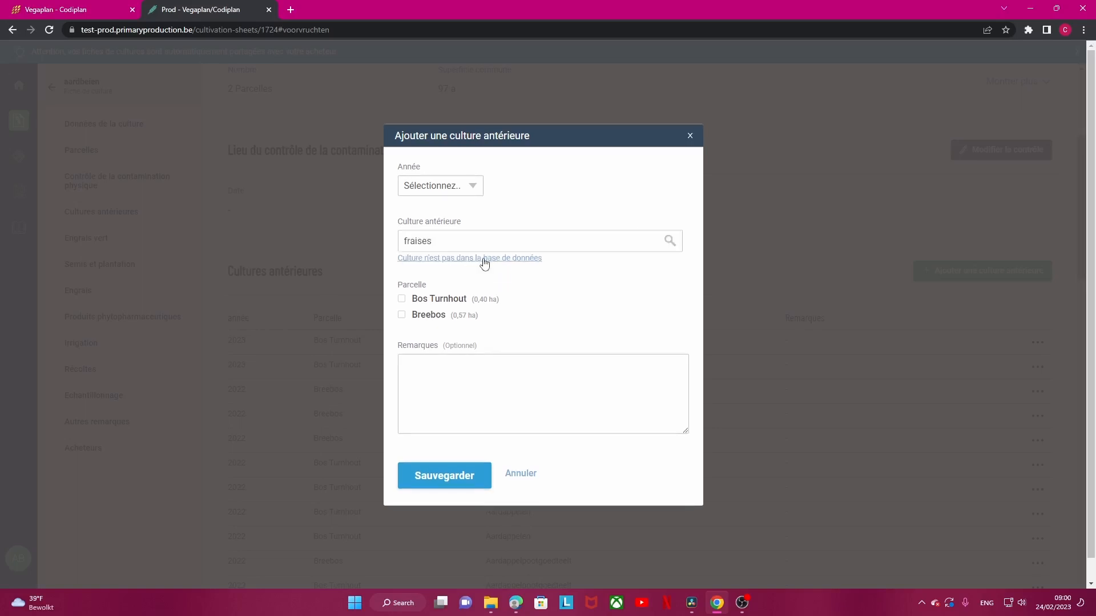
click(469, 190)
click(435, 328)
click(421, 301)
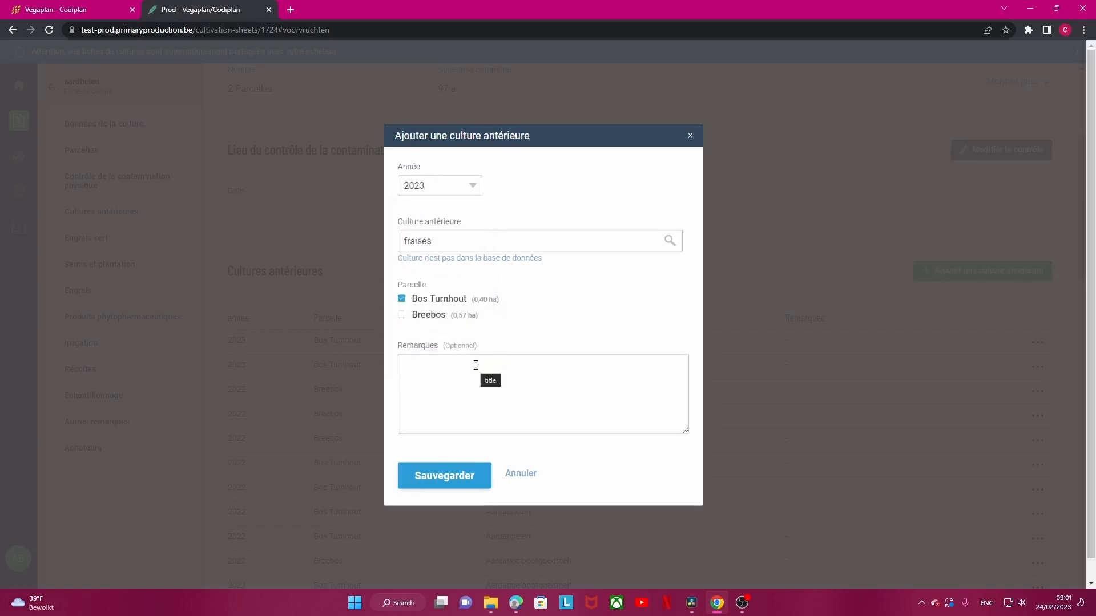
click(452, 478)
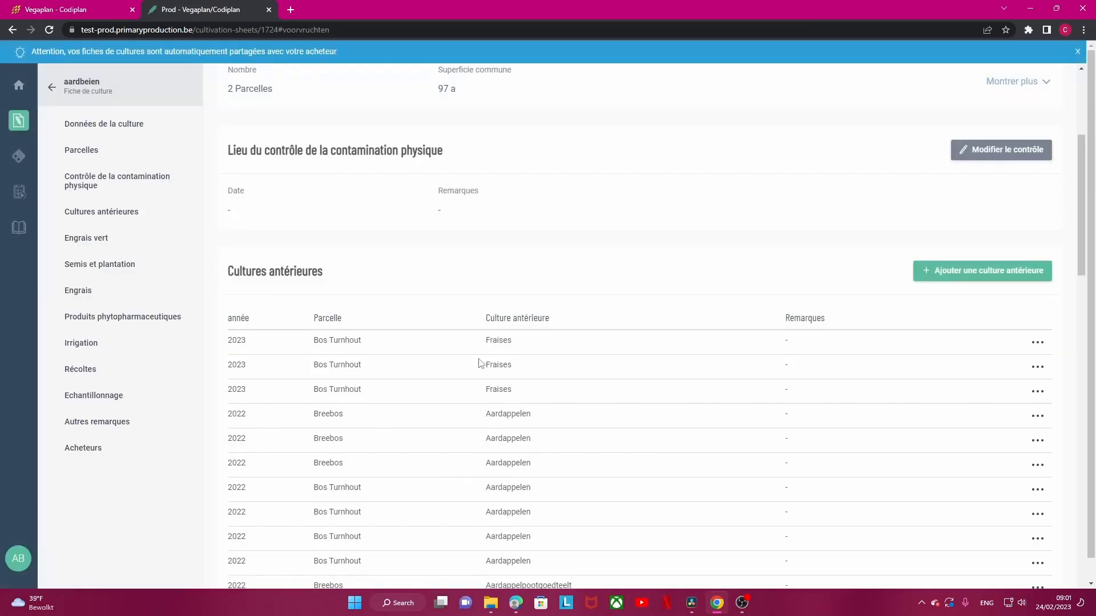
Step: Start a new plant protection product record and choose RIAMBA (11176P/B) as its product by searching for "riamba"
click(171, 318)
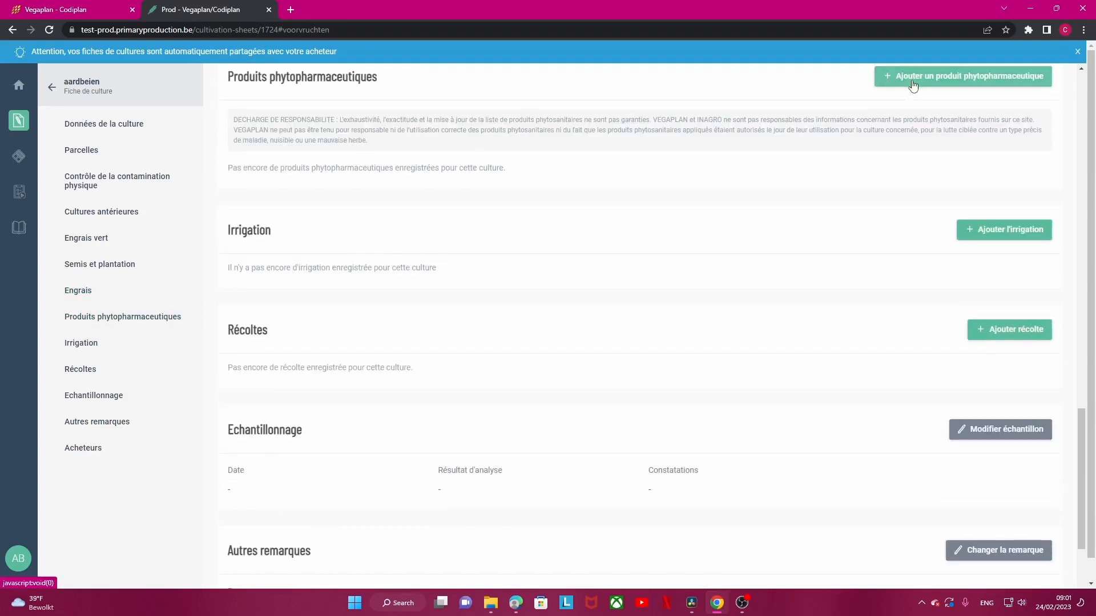
click(913, 84)
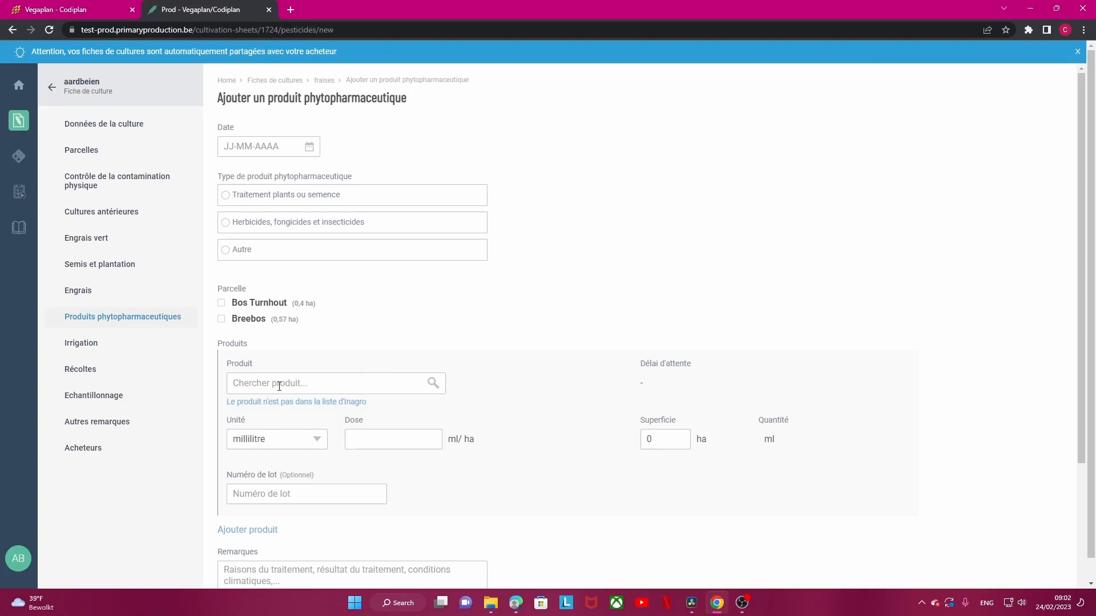
text(riamba)
click(285, 407)
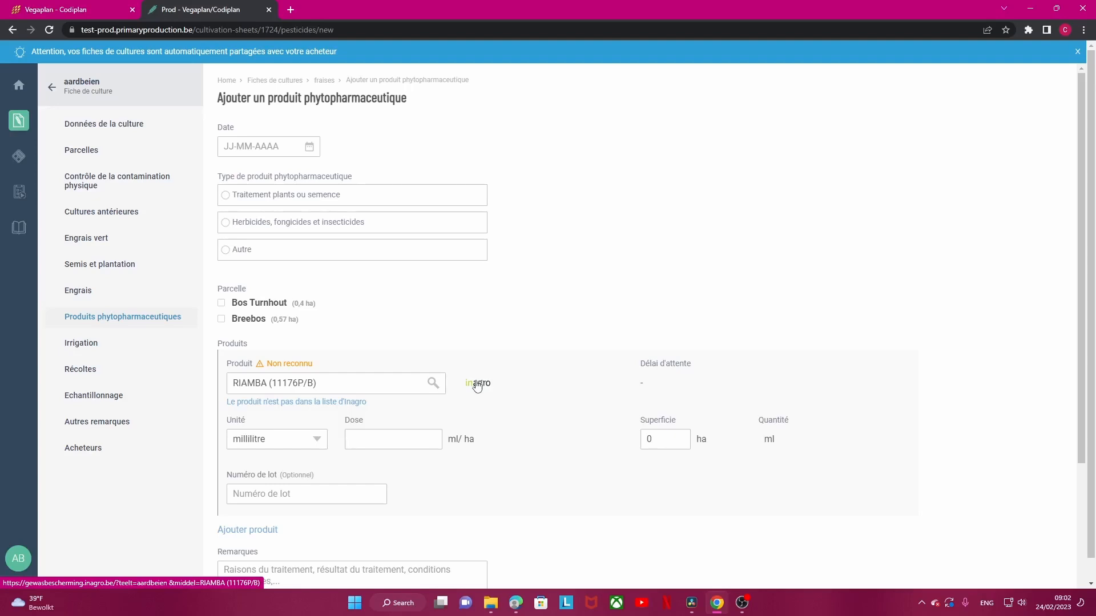
Step: Replace the record's product with PROFO ENERGY (1345P/P) by searching for "profo"
drag(391, 385, 226, 387)
text(profo)
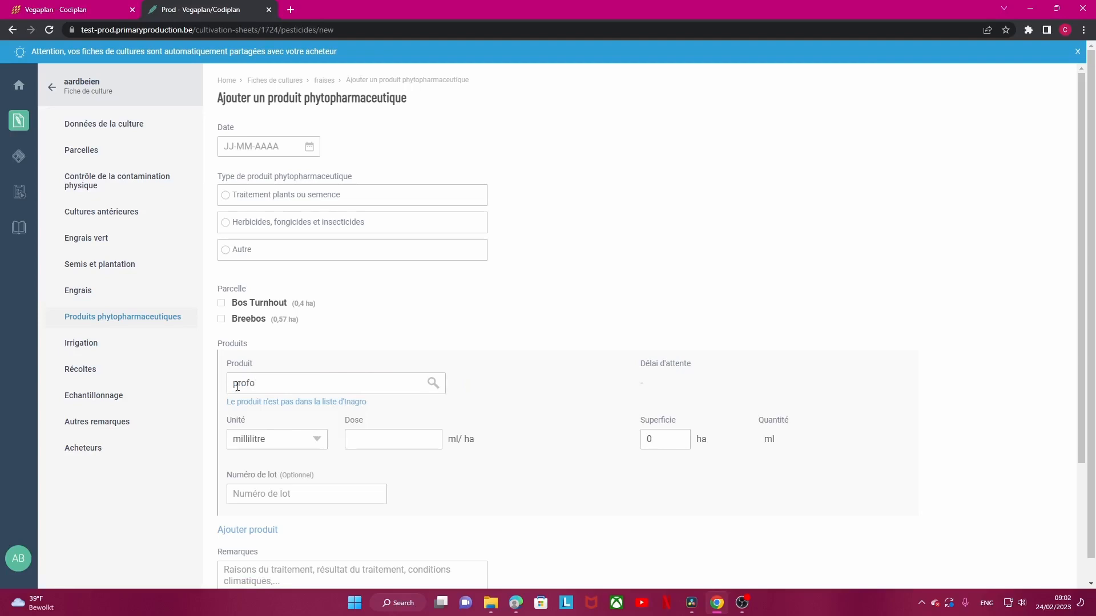
click(276, 413)
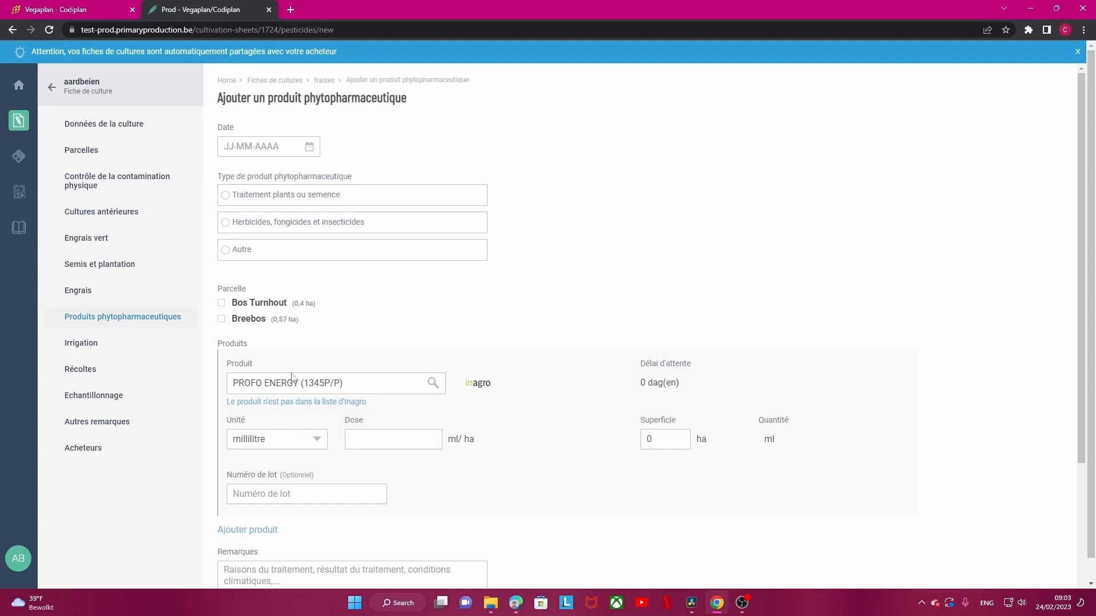
Step: Date the plant protection record 01-02-2023, set its type to Herbicides, fongicides et insecticides and its parcel to Bos Turnhout, keeping the Inagro-listed product
click(297, 402)
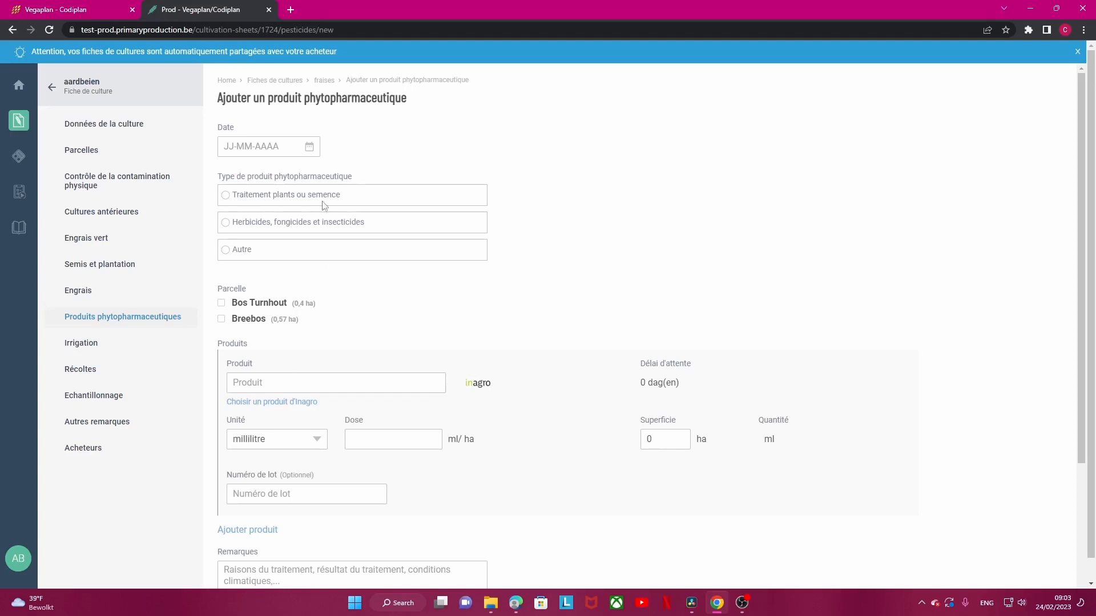
click(316, 153)
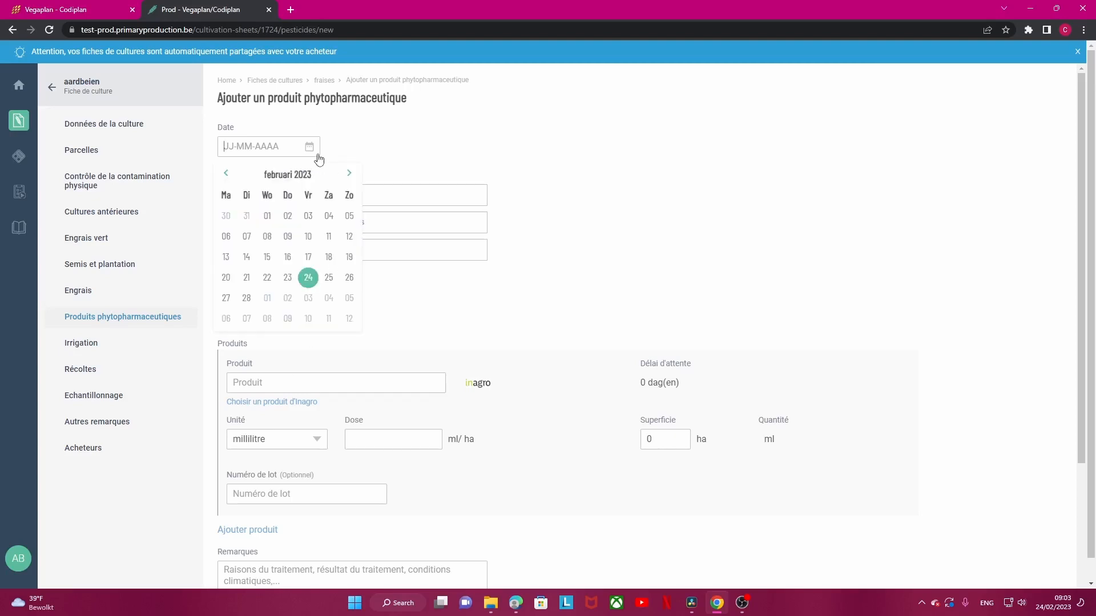
click(269, 218)
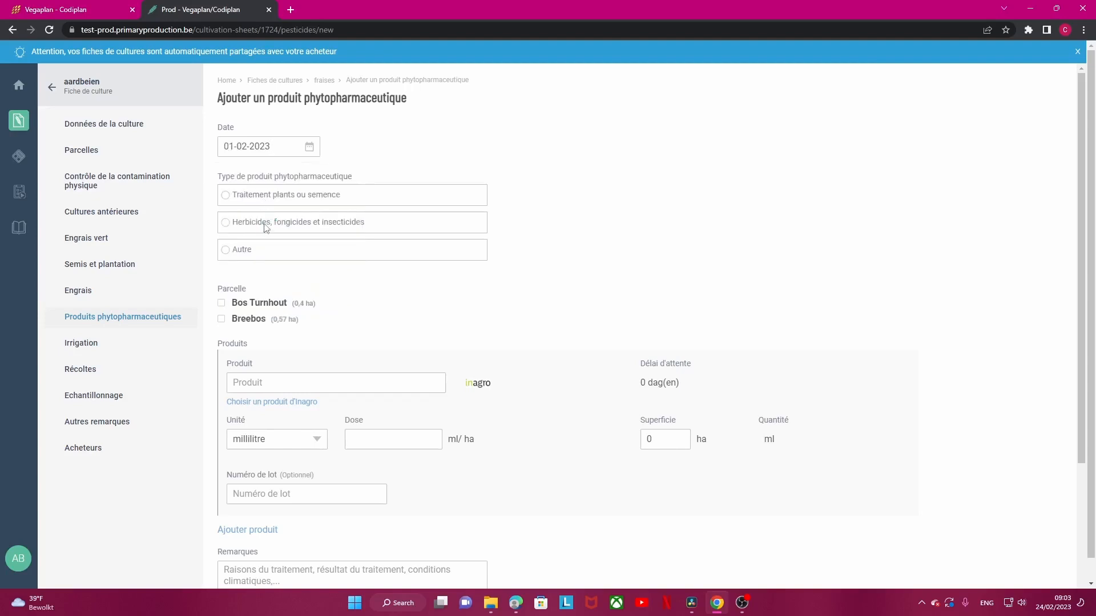
click(263, 223)
click(252, 307)
click(264, 375)
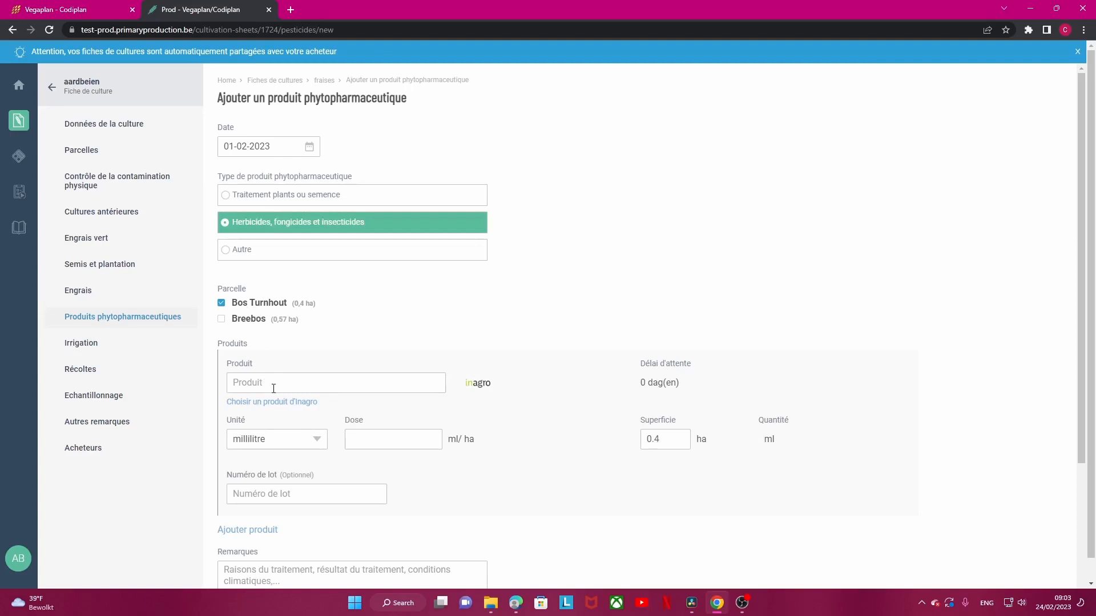
click(289, 406)
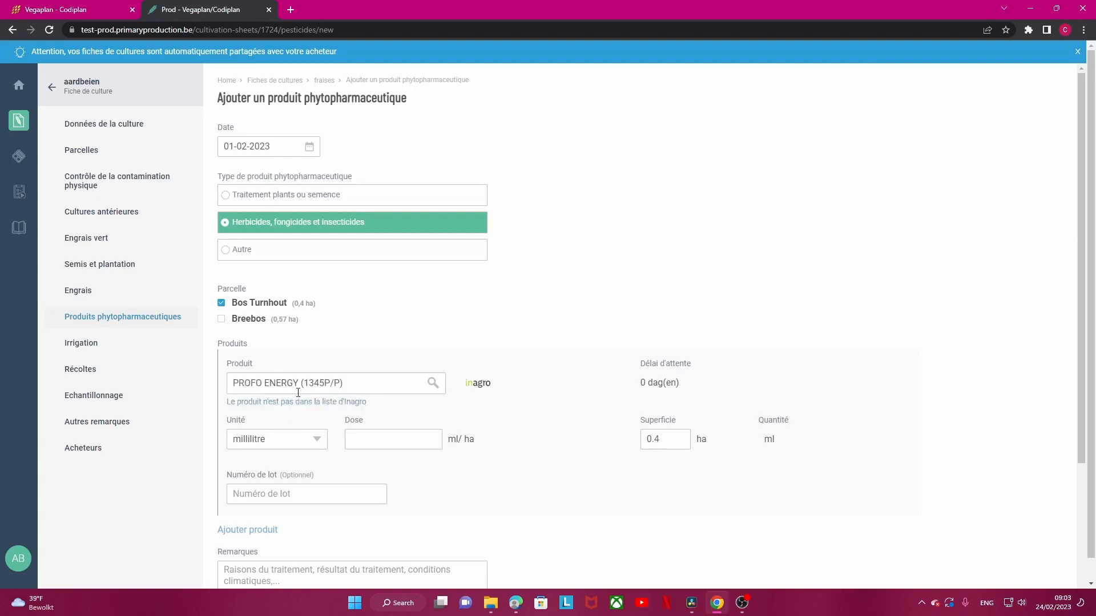
Step: Set the PROFO ENERGY product's unit to Litre(s) and its dose to 1 l/ha
click(308, 438)
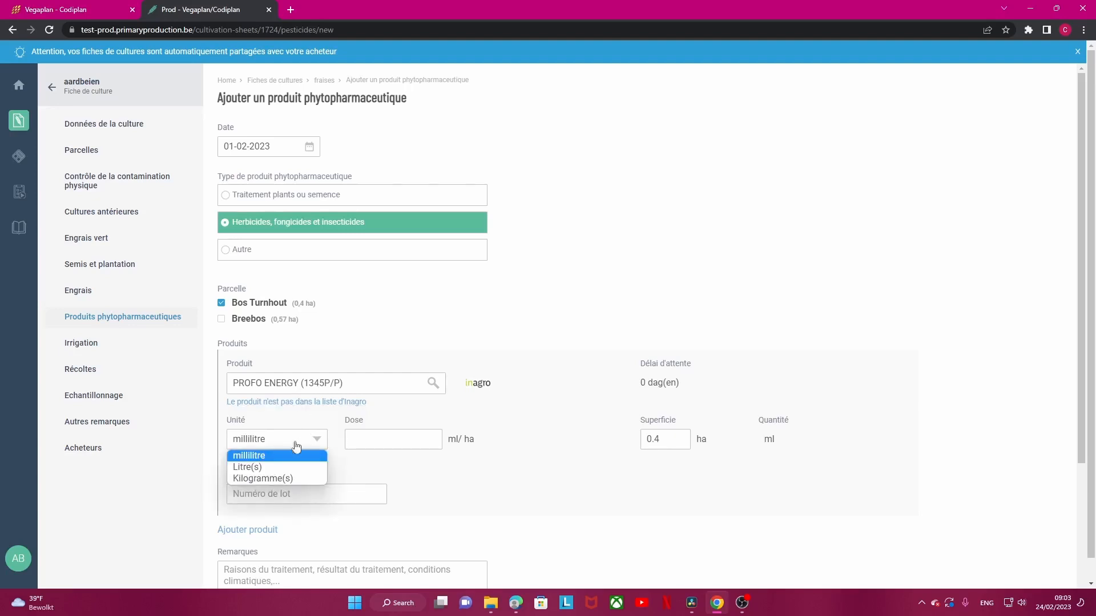
click(292, 467)
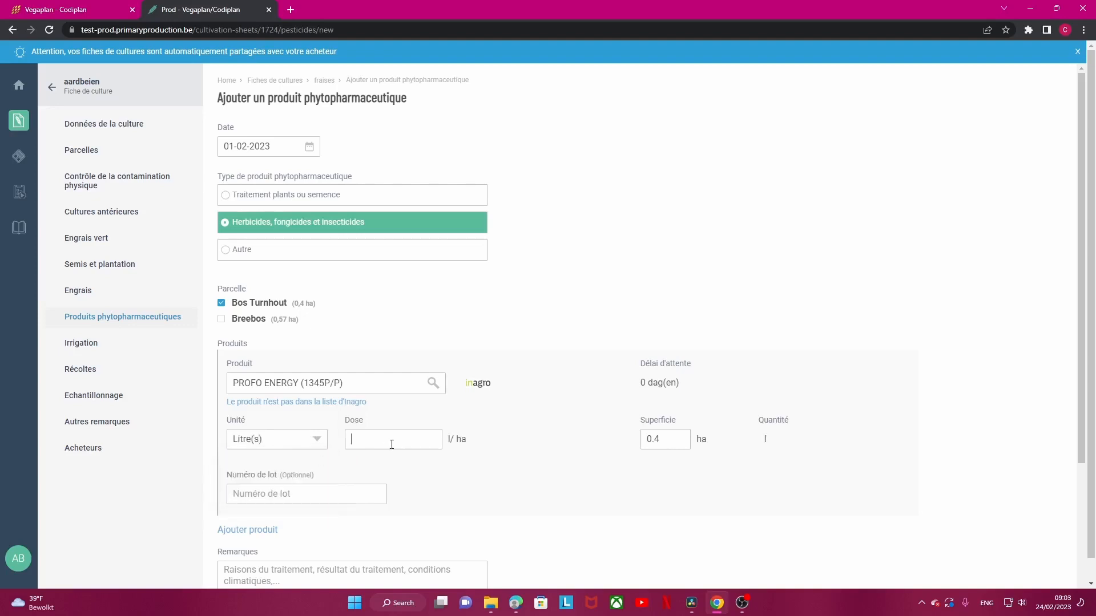
text(1)
Step: Try the type Traitement plants ou semence, examine its dose reference units, and return to Herbicides, fongicides et insecticides
click(382, 193)
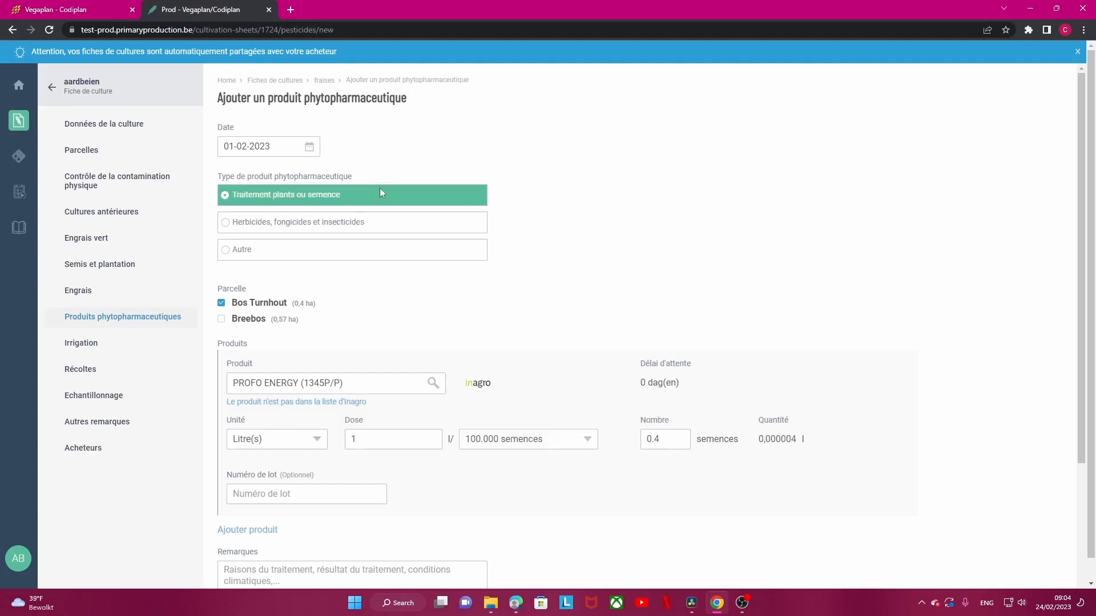
click(568, 442)
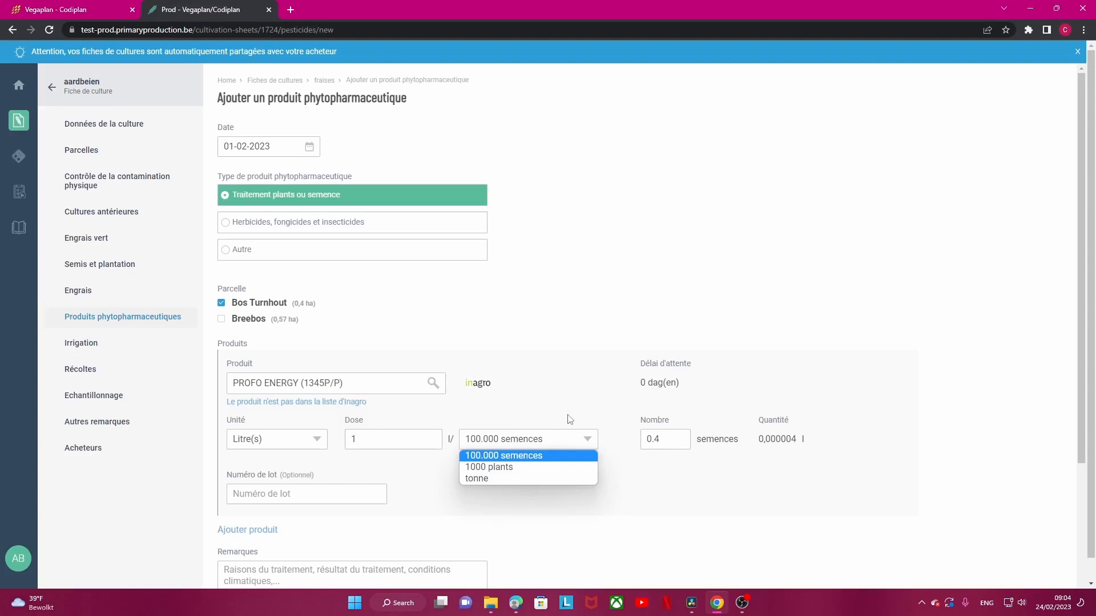
click(569, 420)
click(424, 214)
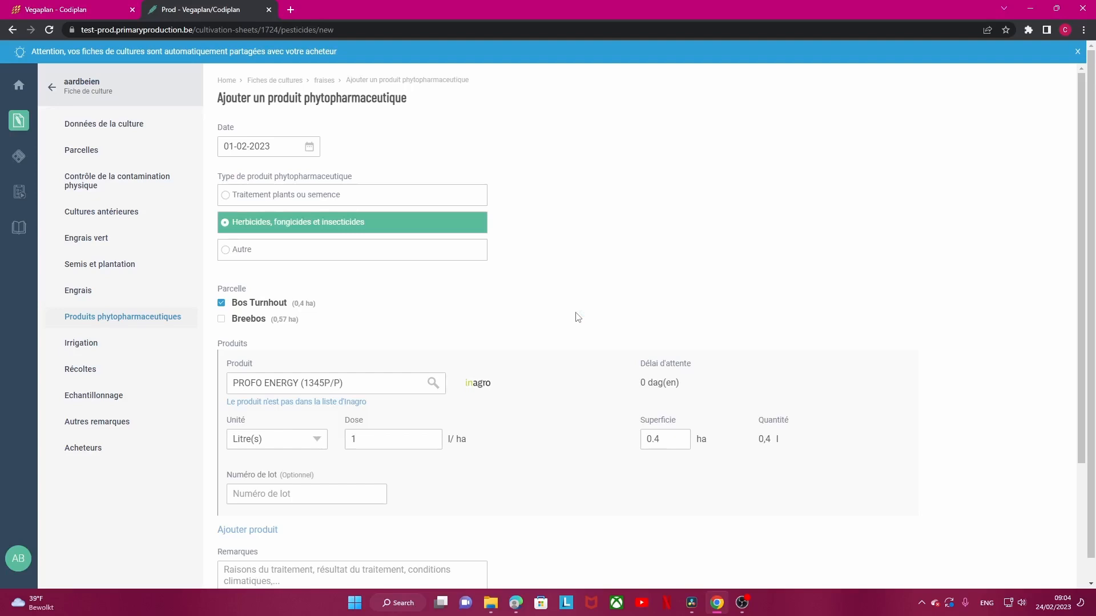
Step: Add a second, empty product block to the treatment record and remove it again
scroll(577, 317, down, 1)
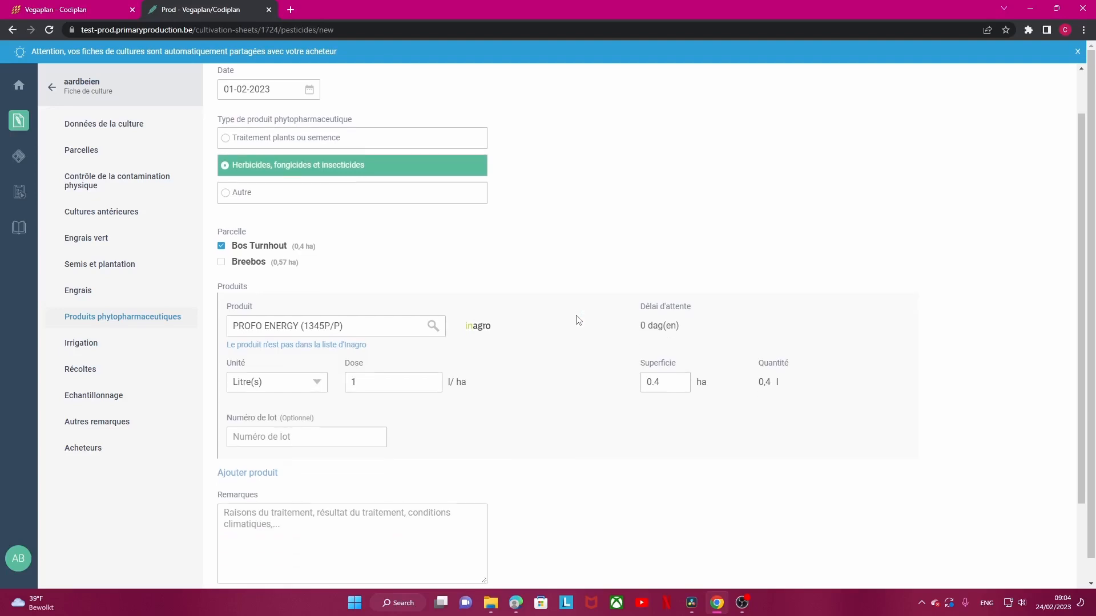
click(265, 474)
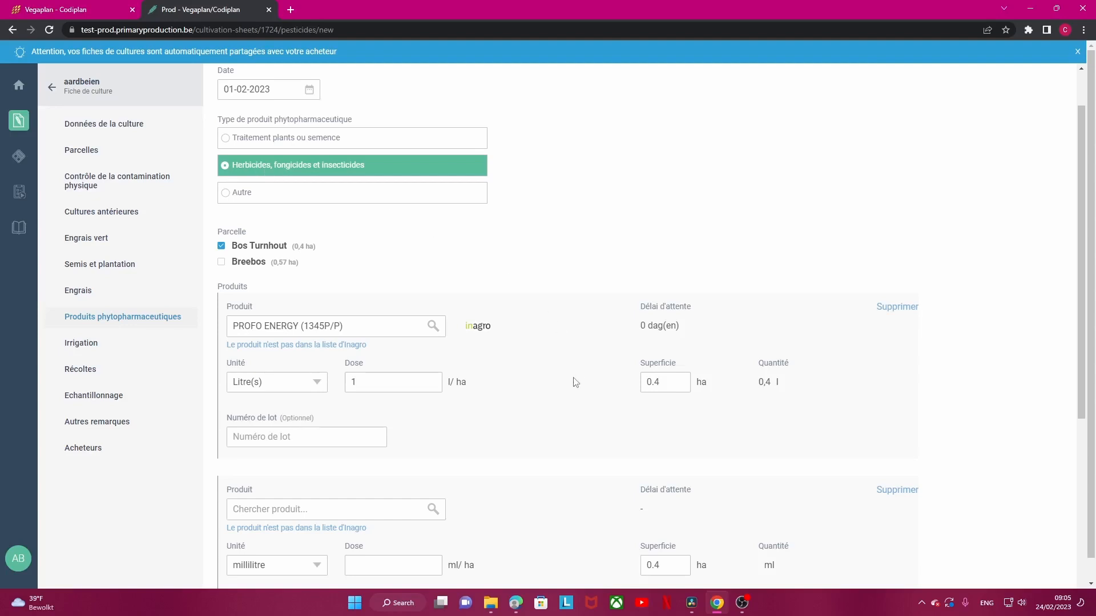
scroll(576, 382, down, 2)
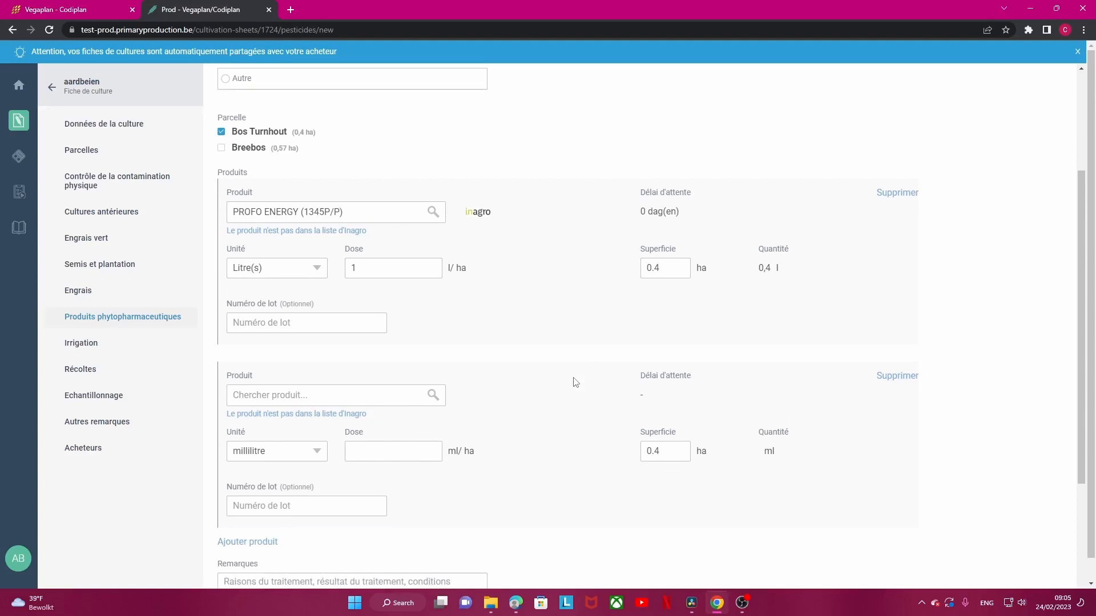
scroll(575, 382, down, 2)
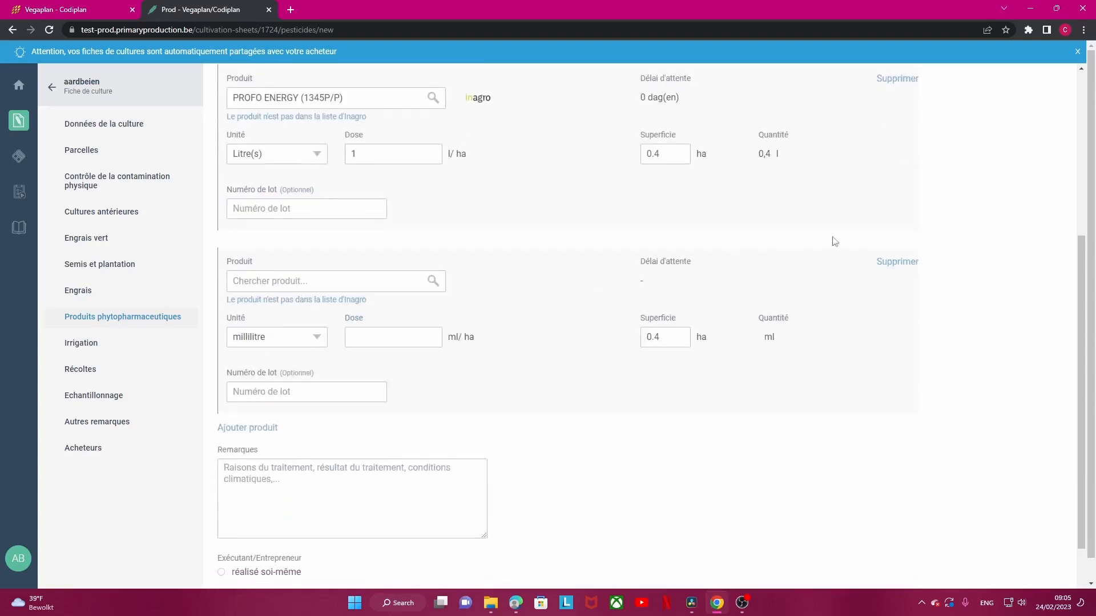
click(908, 267)
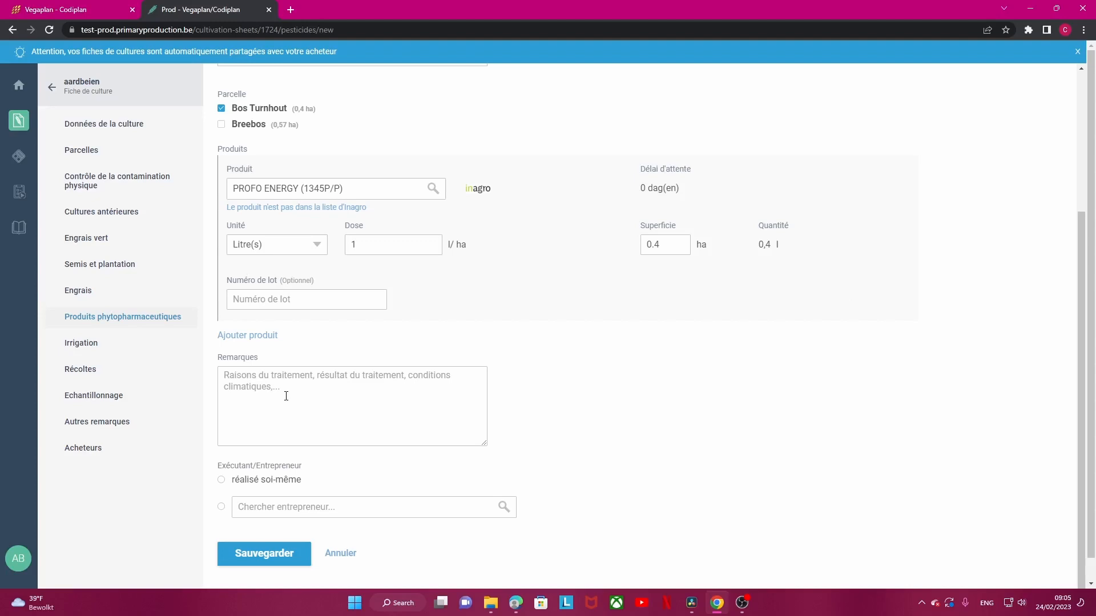
Step: Mark the treatment as réalisé soi-même and save the plant protection record
click(272, 483)
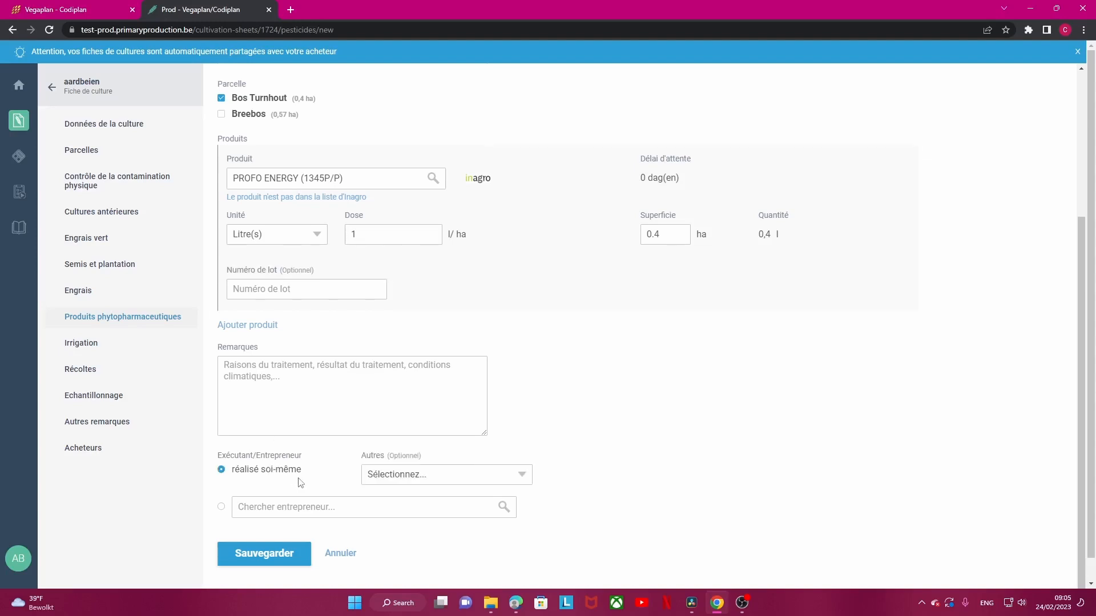
click(285, 561)
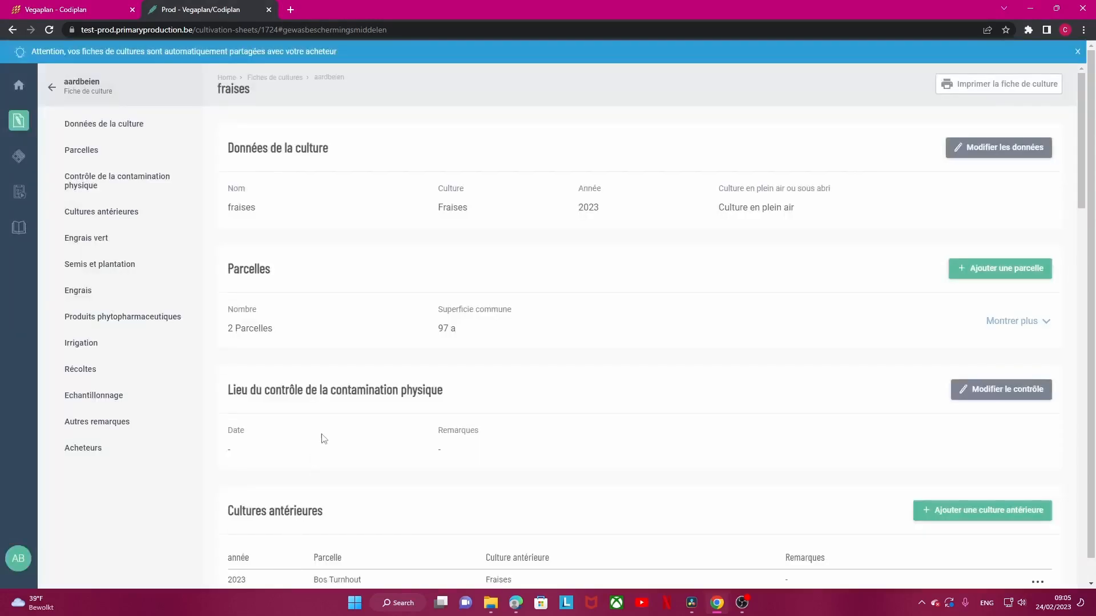
Step: Review the saved treatment under Produits phytopharmaceutiques and check the options for modifying or deleting it
click(165, 317)
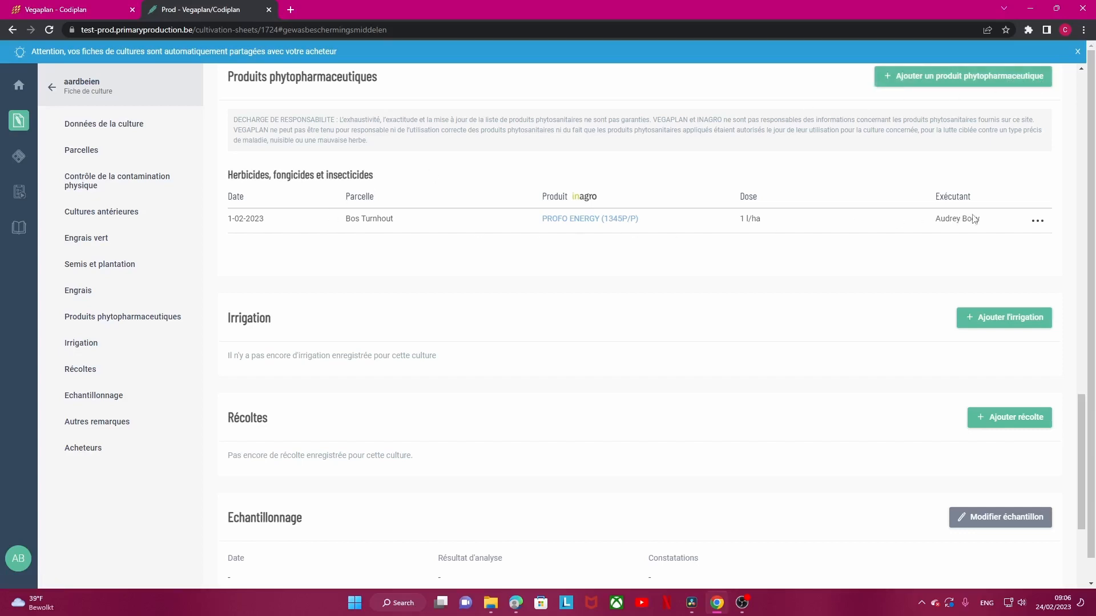
click(1039, 225)
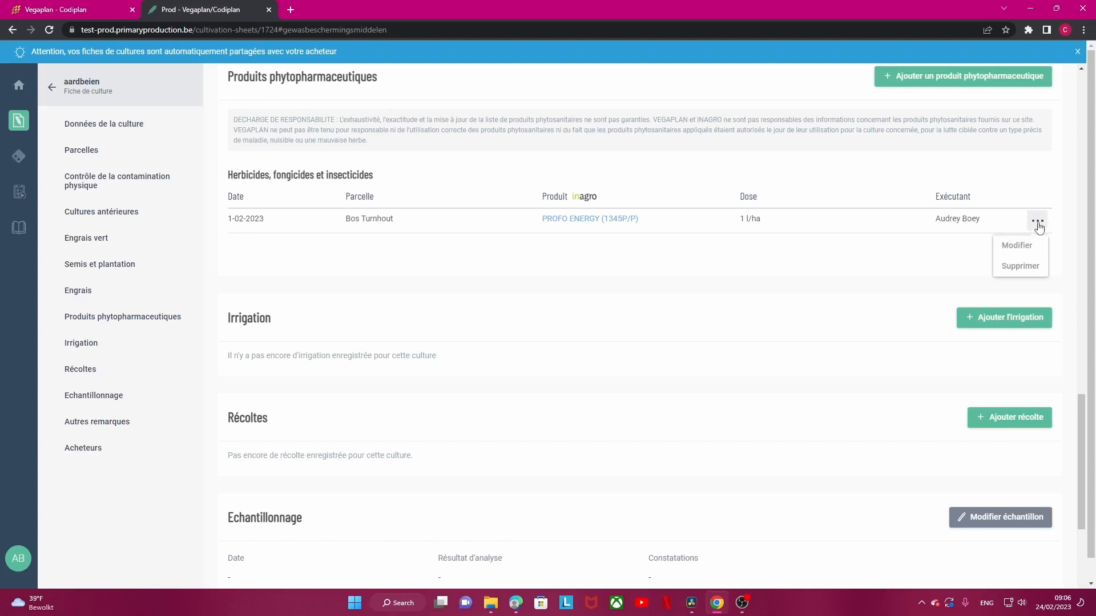
click(1038, 225)
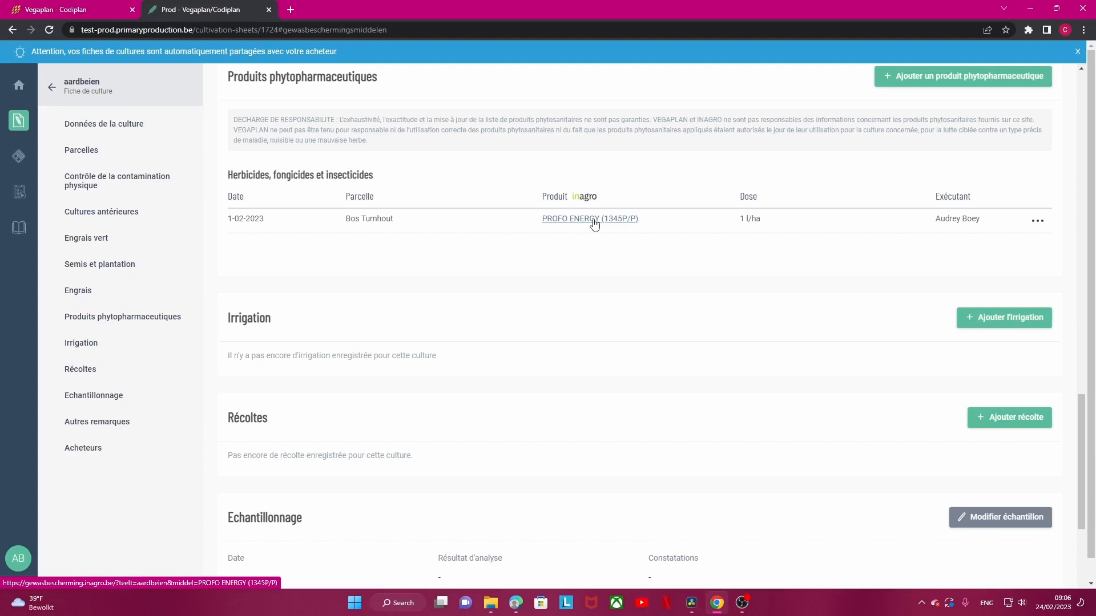
Step: Create a harvest record dated 01-02-2023 and 09-02-2023 for parcel Bos Turnhout, with the work marked réalisé soi-même
click(99, 368)
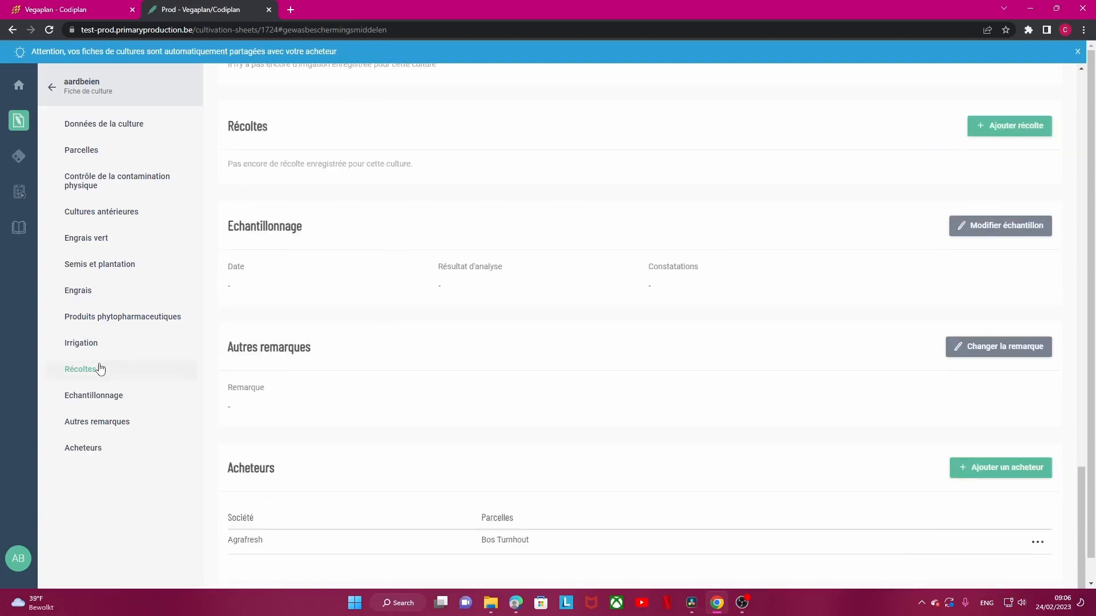
click(1044, 129)
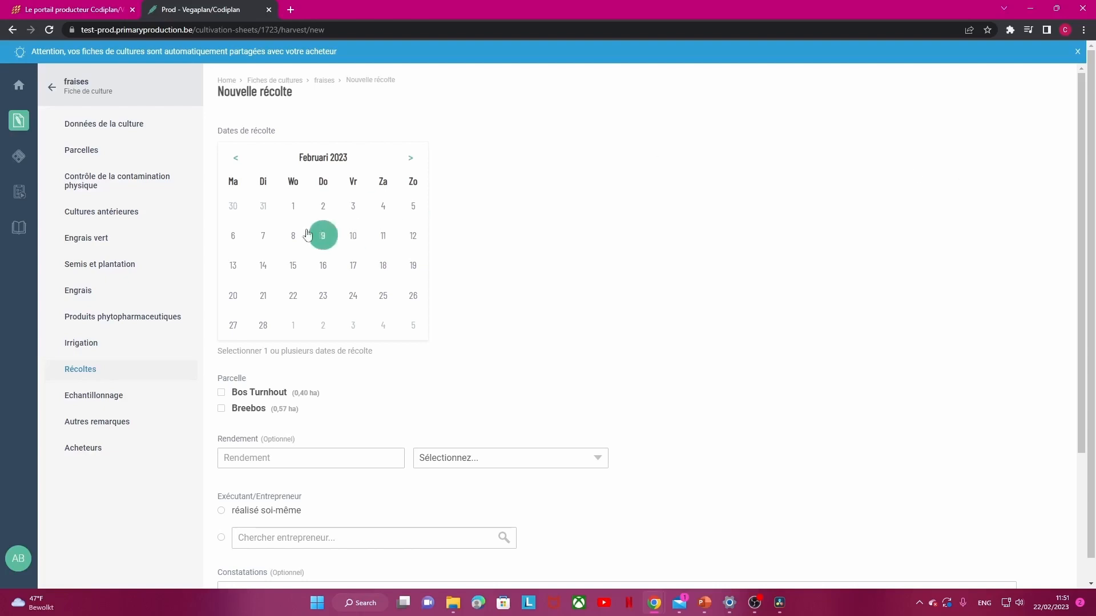
click(293, 205)
click(323, 235)
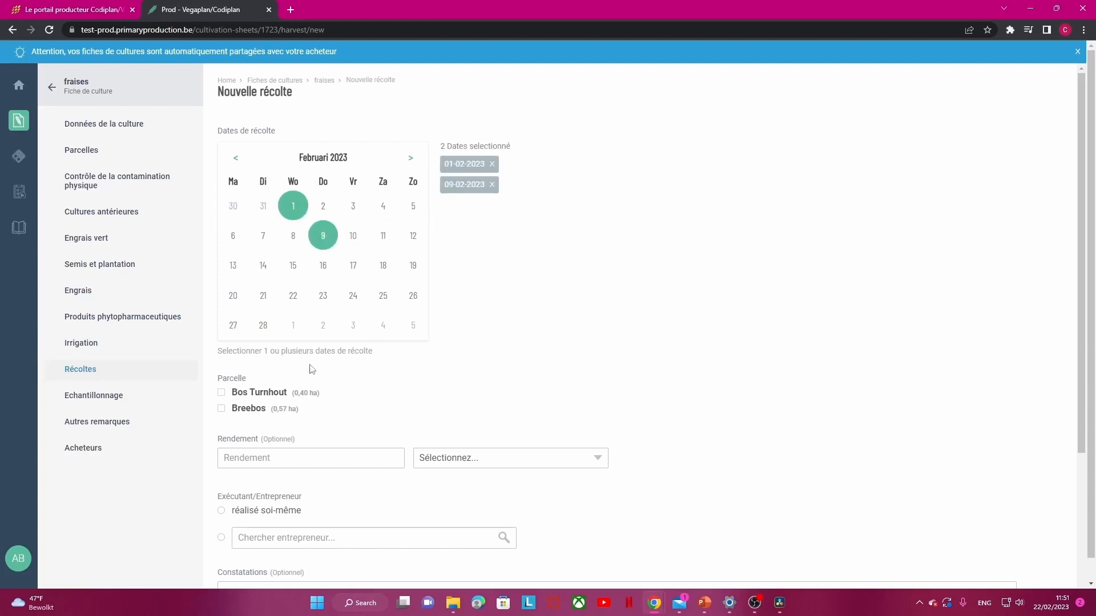
drag(267, 392, 262, 393)
scroll(571, 367, down, 2)
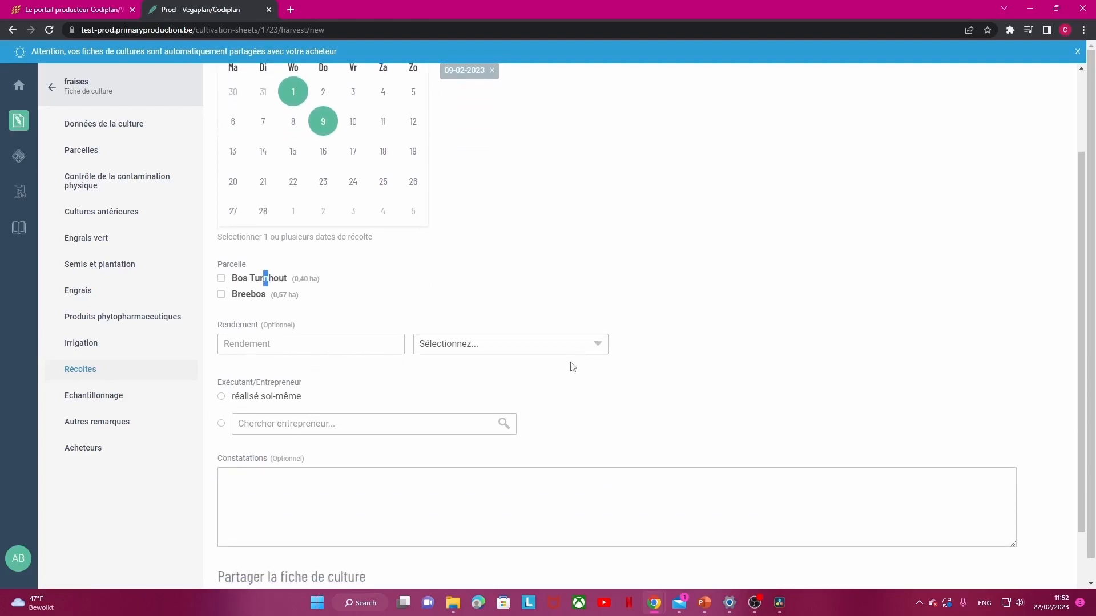
click(235, 398)
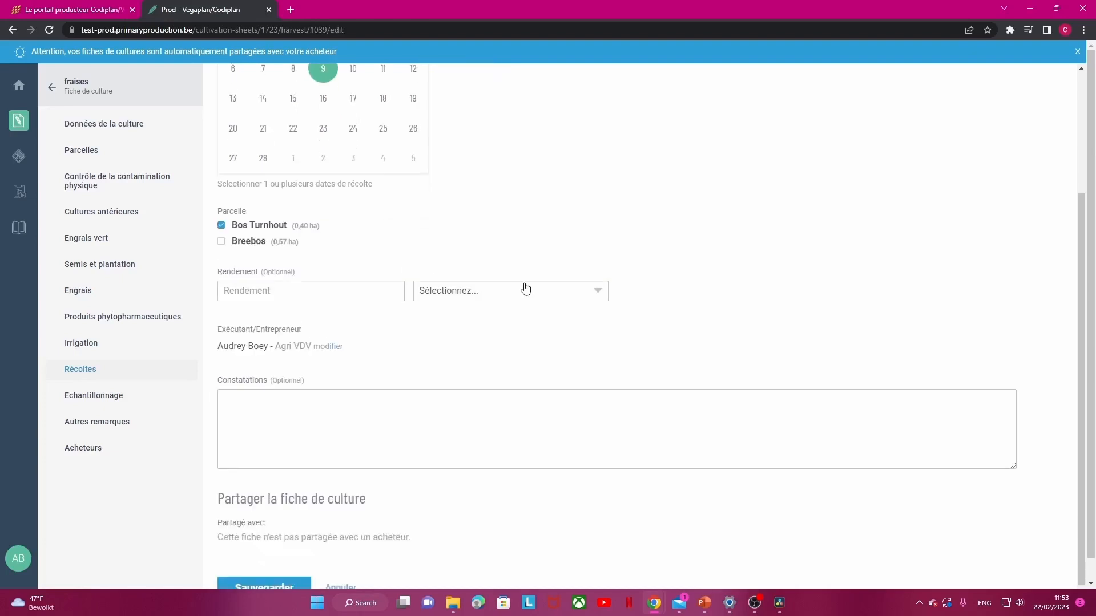
Step: Add Agrafresh as a buyer of the cultivation sheet for parcel Bos Turnhout by searching for "ag", and save
scroll(525, 288, down, 1)
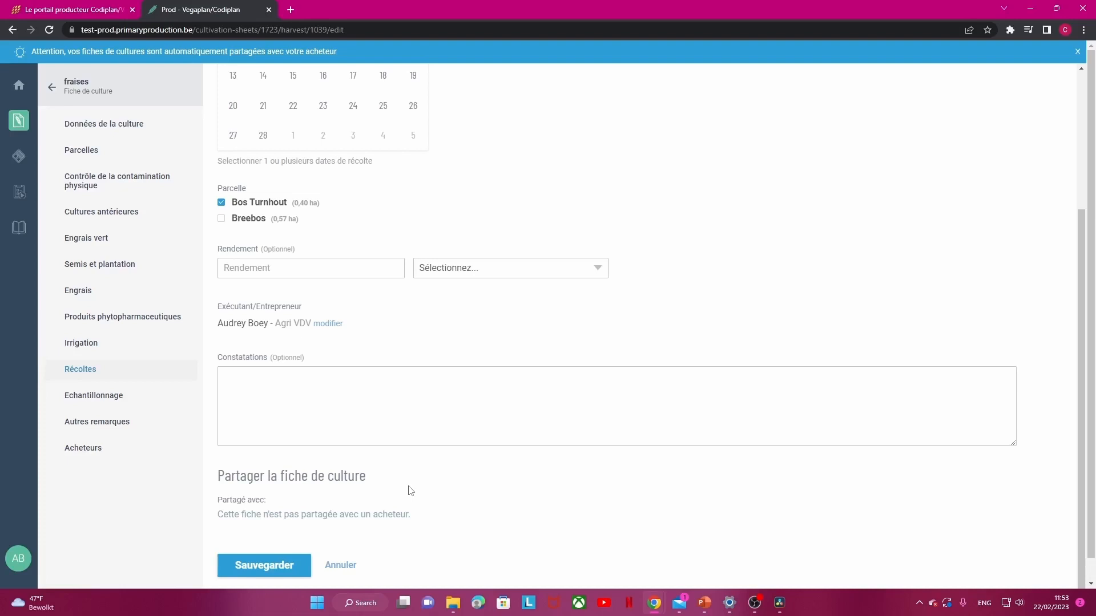
click(108, 460)
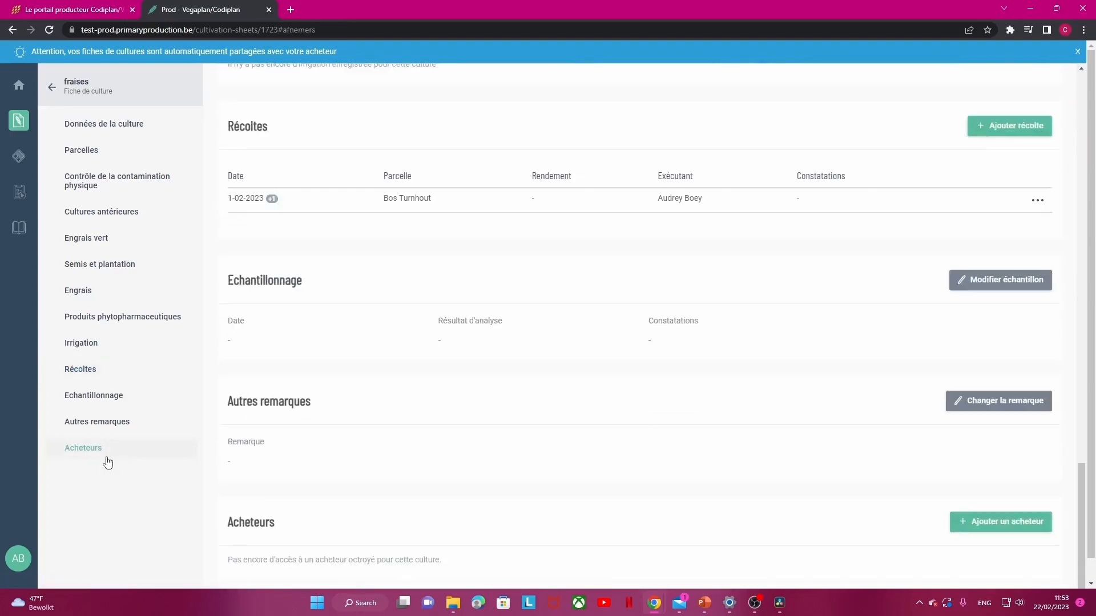
click(971, 524)
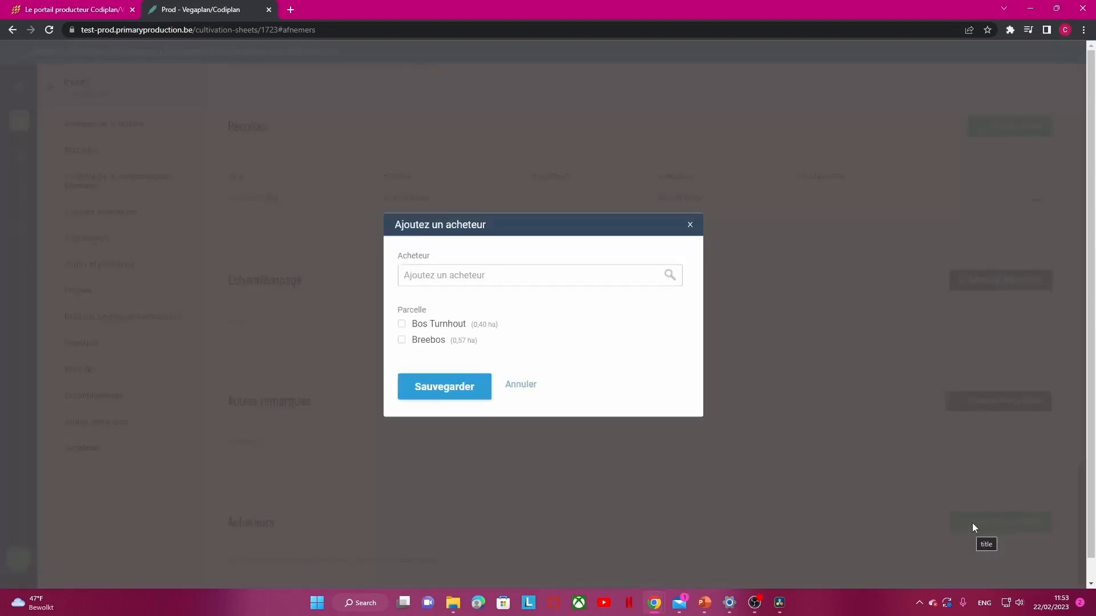
click(444, 272)
text(ag)
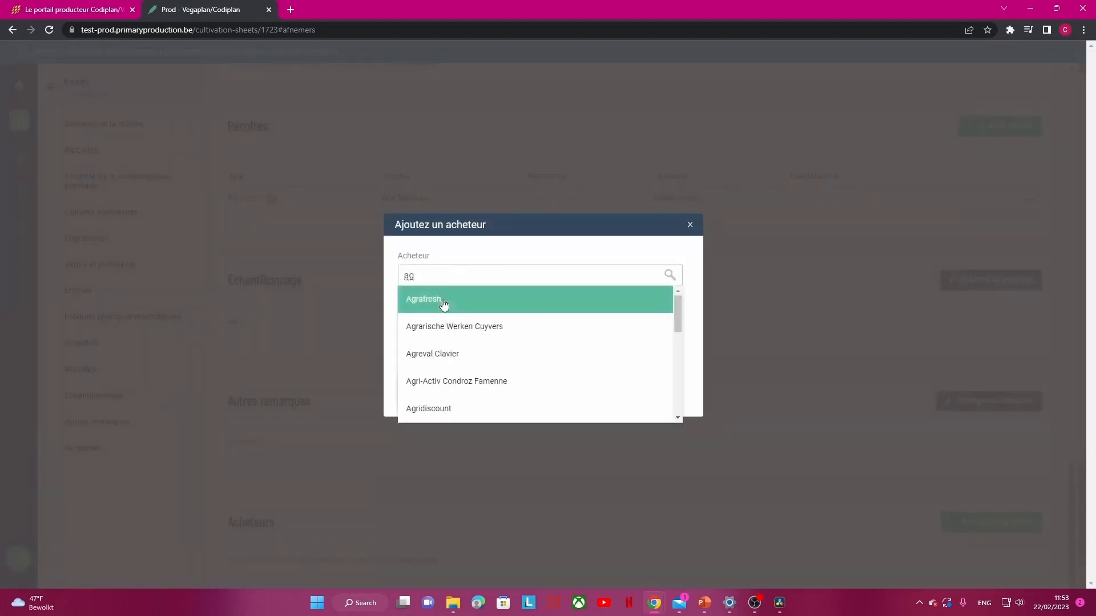
click(444, 301)
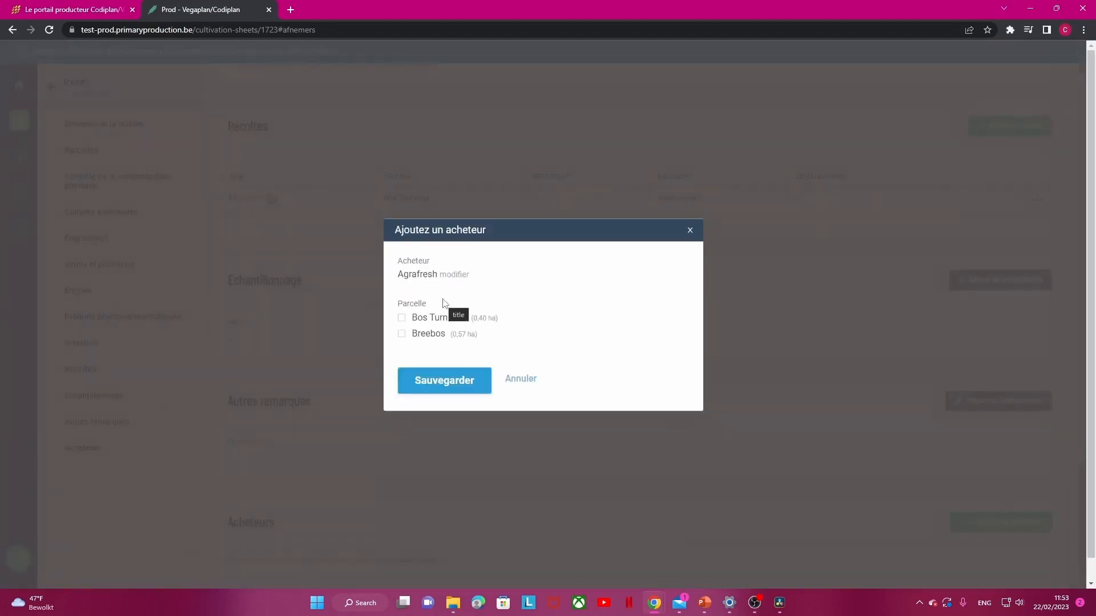
click(415, 319)
click(471, 385)
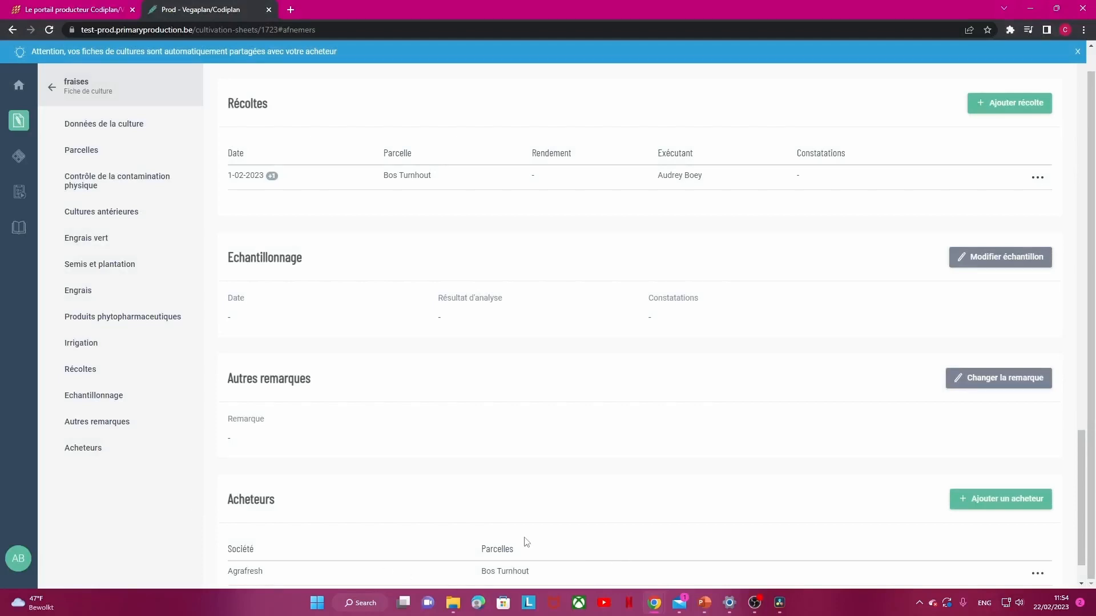
Step: Reopen the harvest record for editing and check which buyer the cultivation sheet is shared with
click(112, 367)
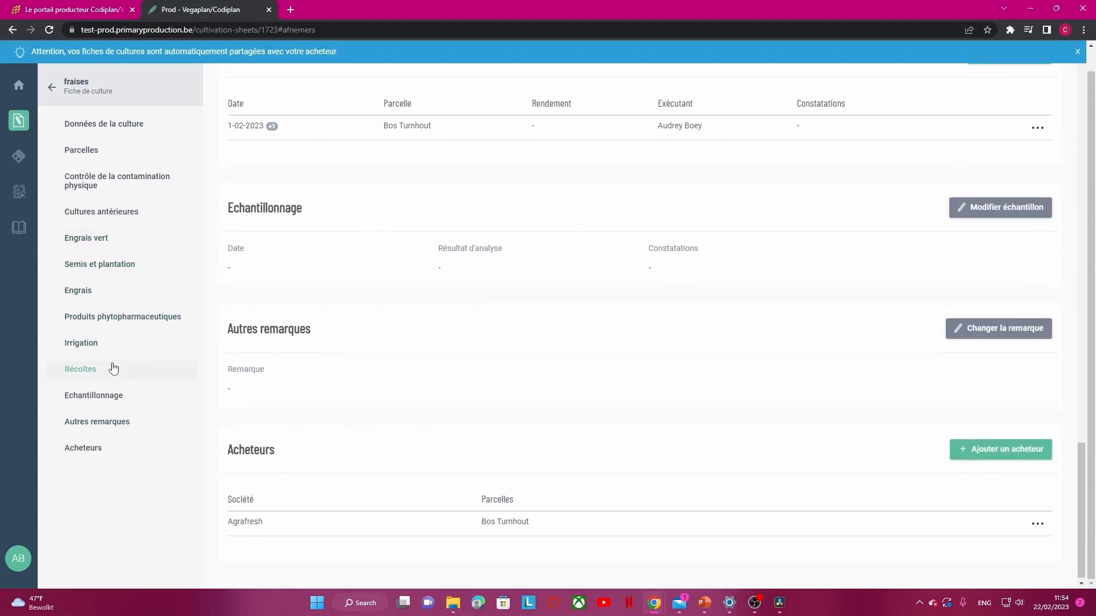
click(1037, 128)
click(1020, 153)
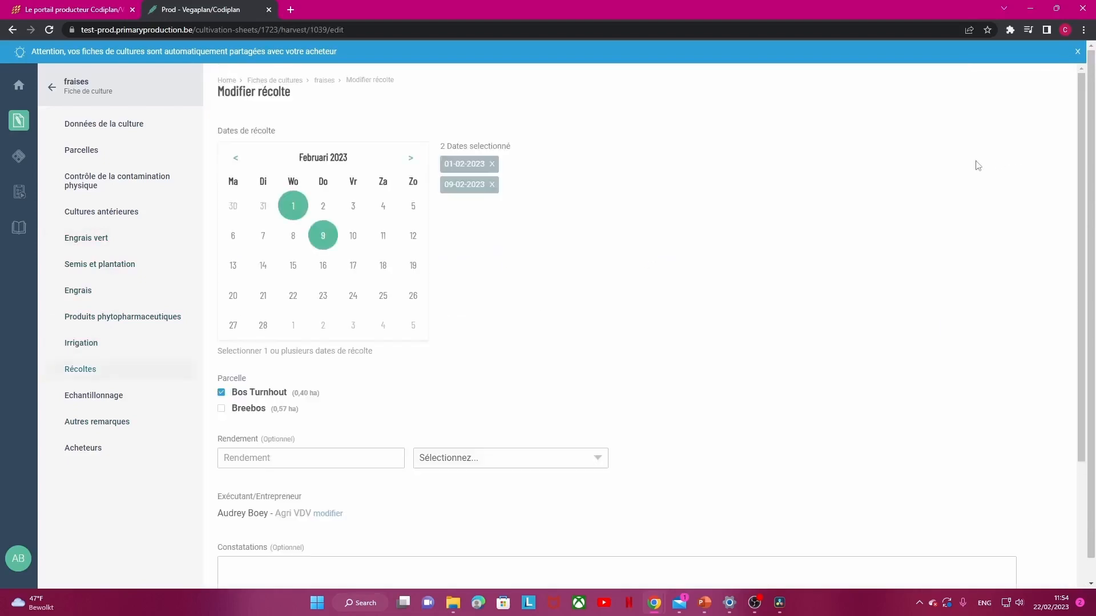
scroll(539, 359, down, 4)
drag(219, 509, 266, 510)
click(266, 511)
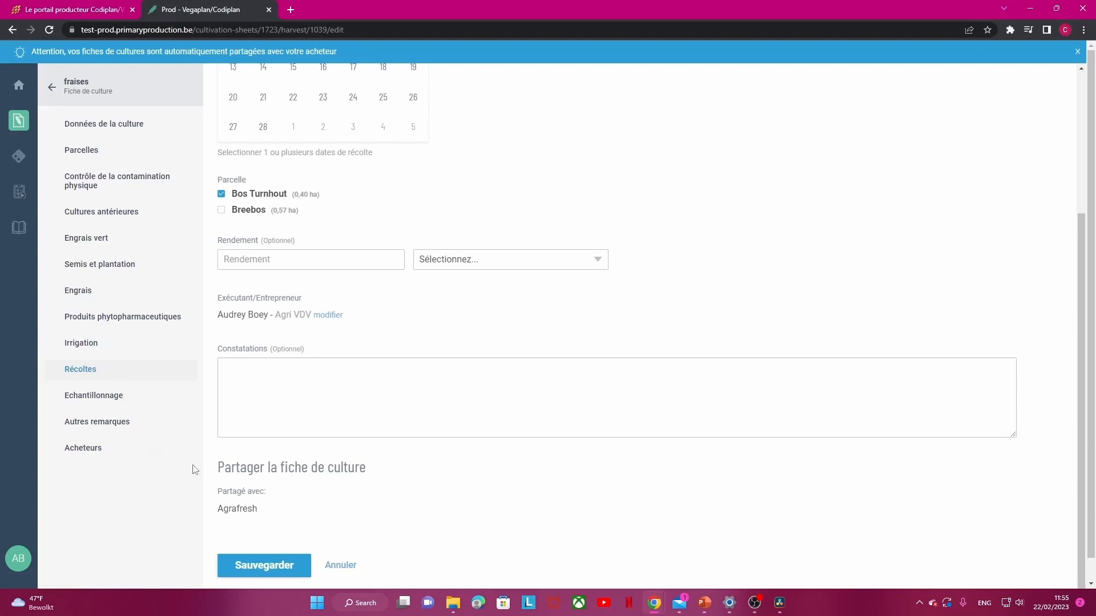
Step: Go to the sheet's Autres remarques section and open its remark for editing
click(139, 433)
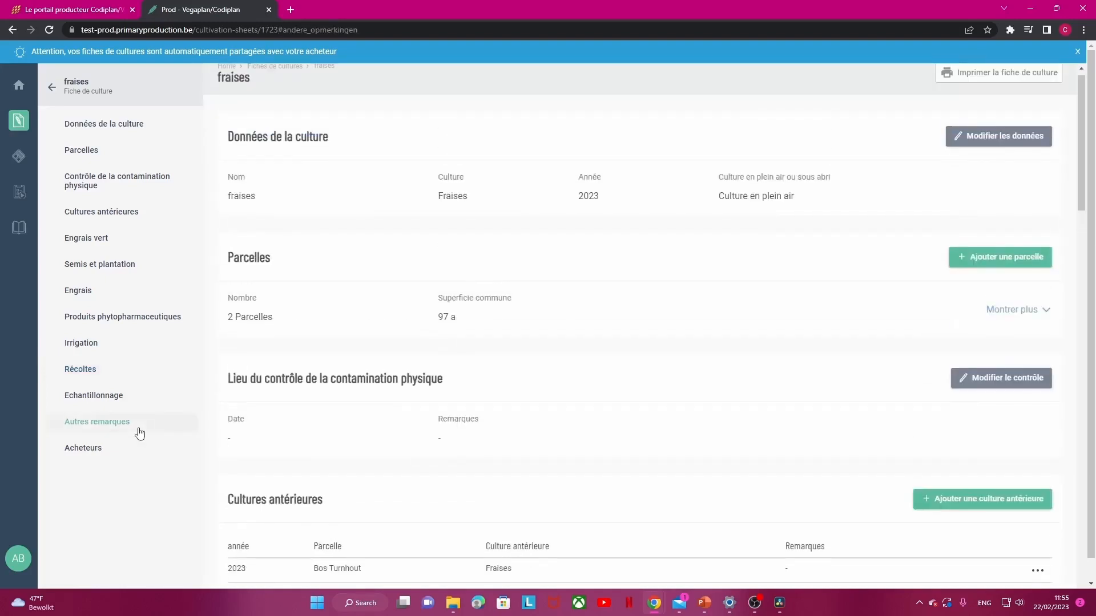
click(97, 422)
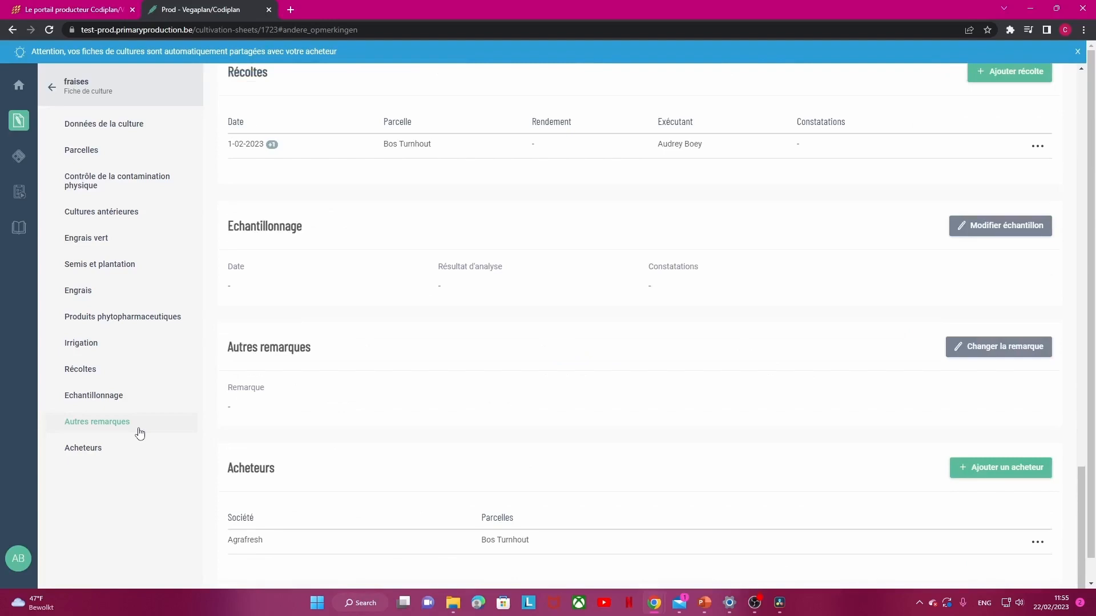
click(993, 343)
click(736, 289)
Step: Open the PDF manual listed under Documents utiles
click(19, 231)
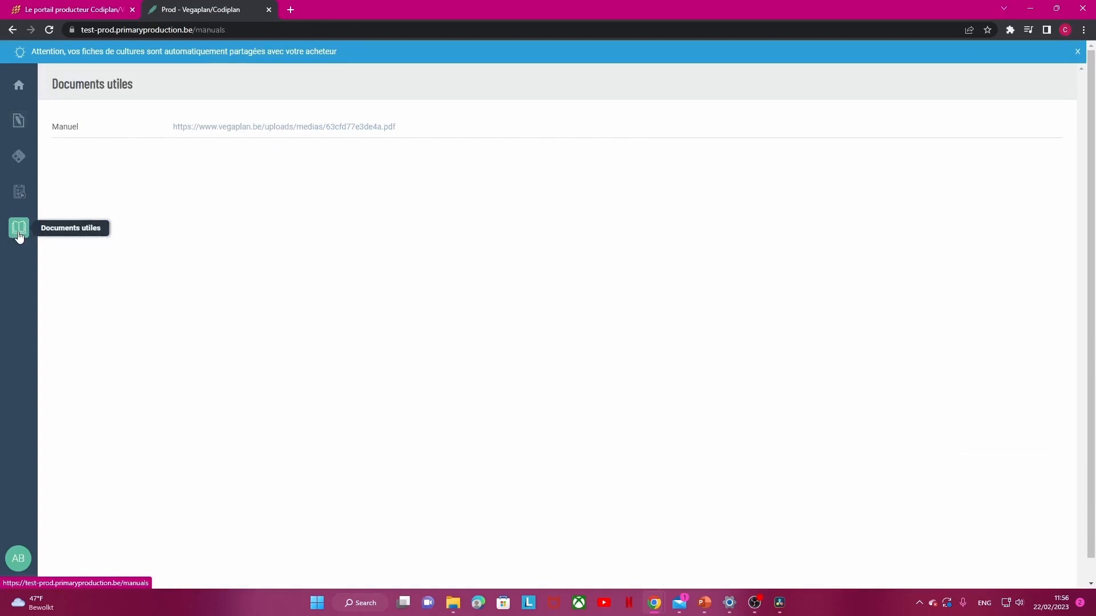
click(273, 126)
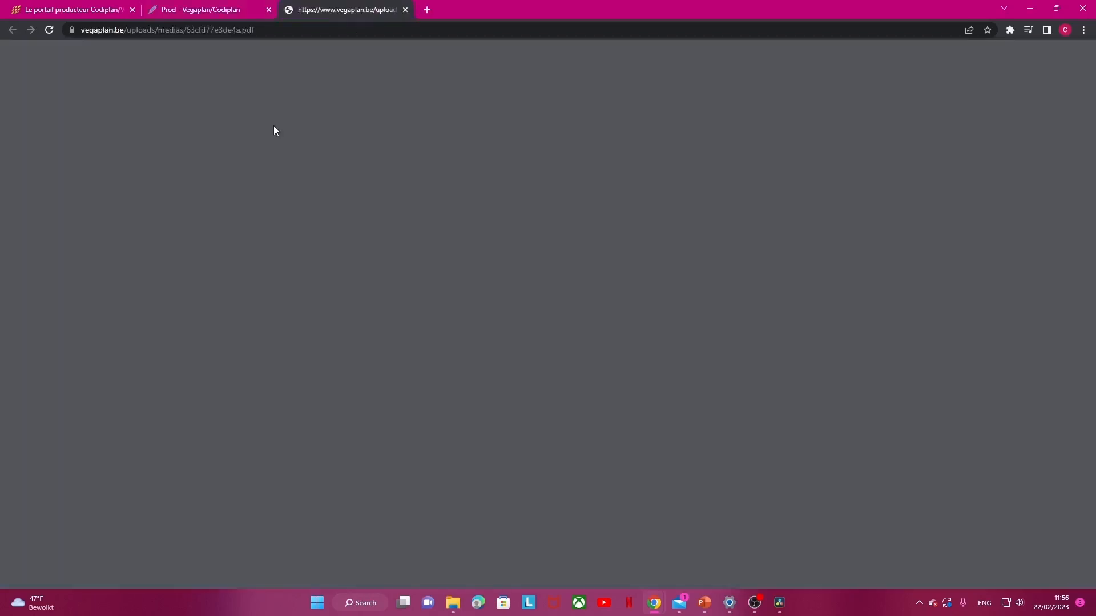